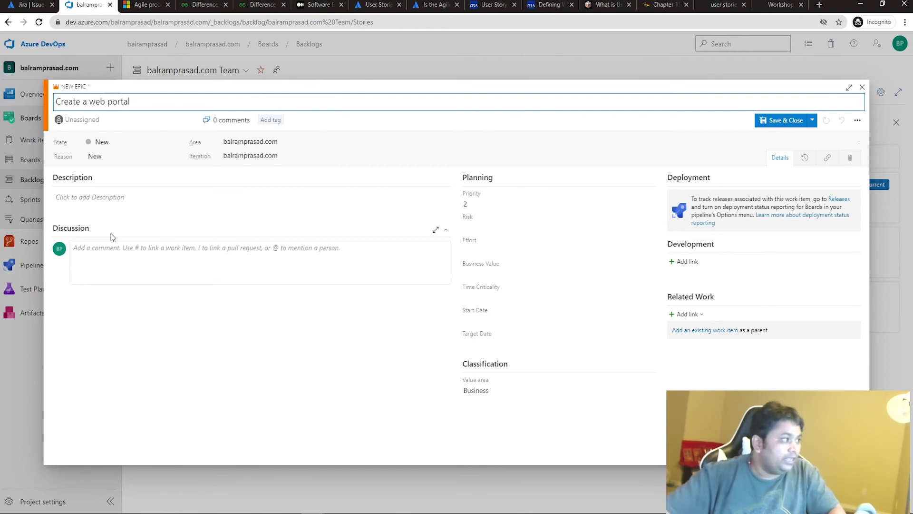
Describe the new epic as "Portal for managing employess" and save it
left_click(114, 199)
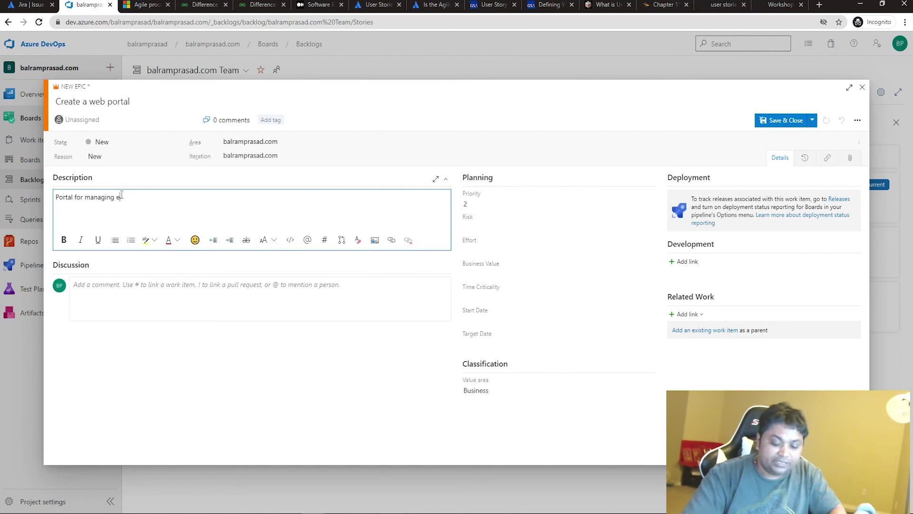
type("ss")
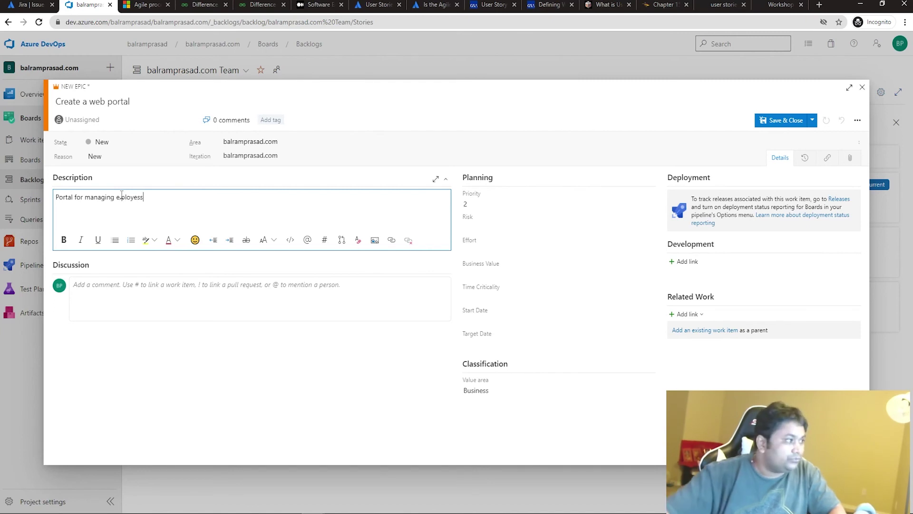
type("m")
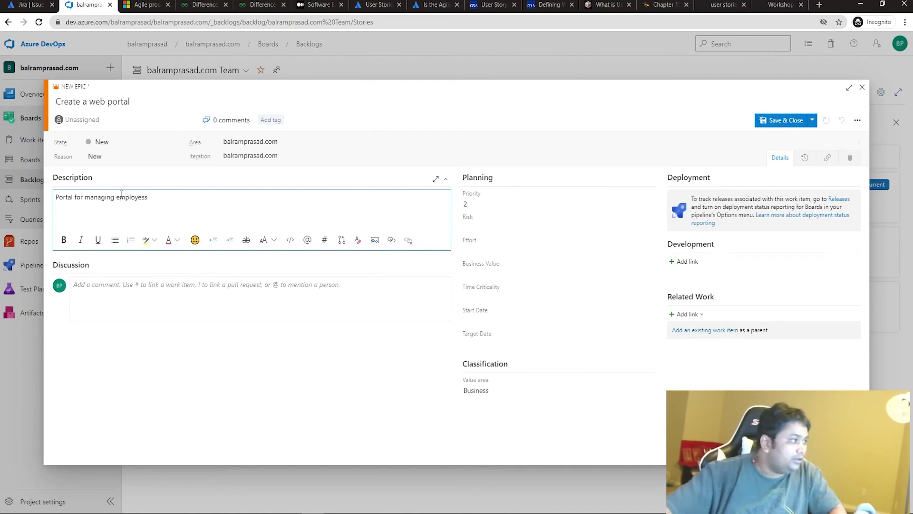
left_click(148, 298)
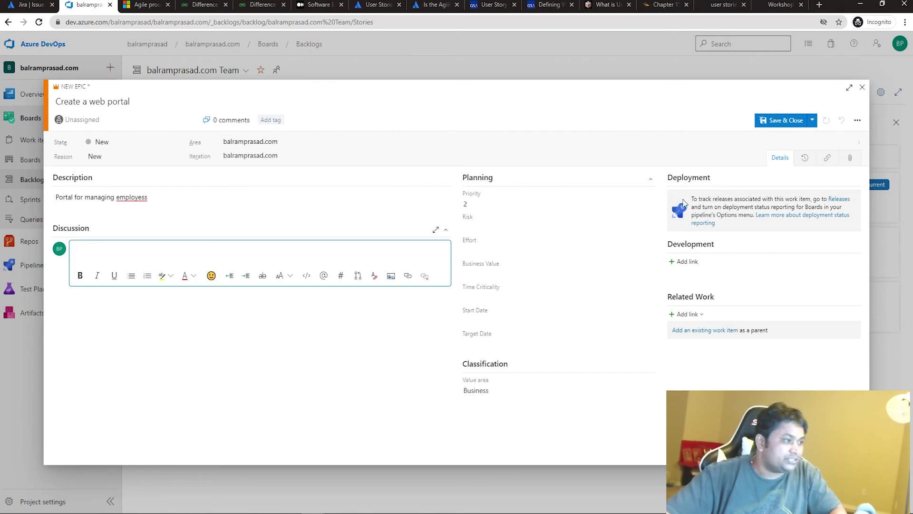
left_click(792, 121)
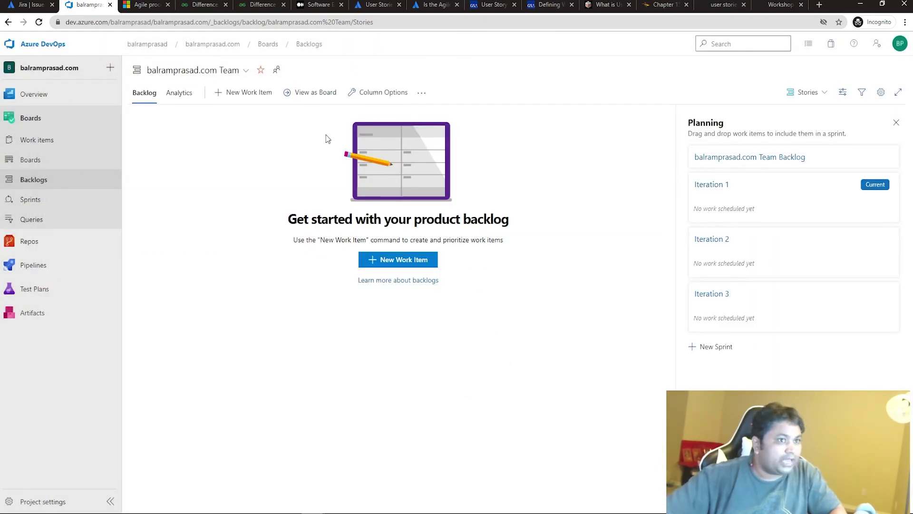
Open the Create a web portal epic from the project's work items list
left_click(745, 161)
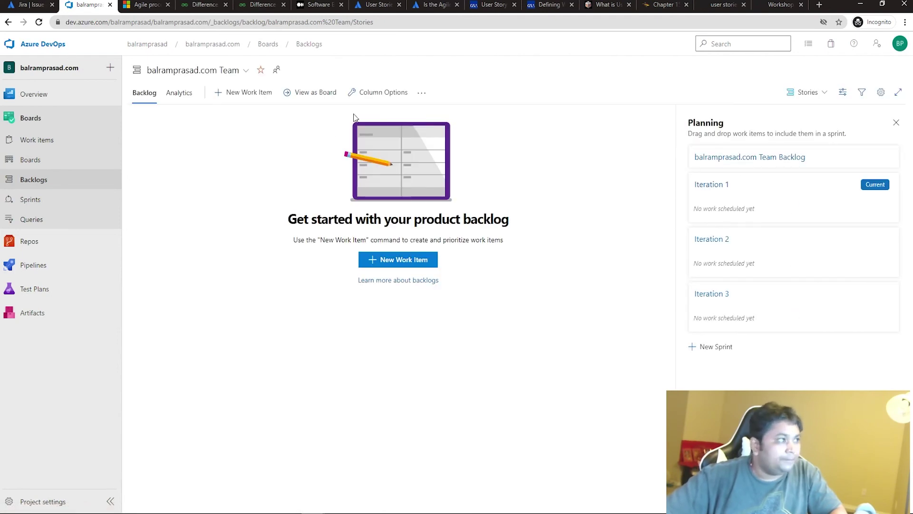
left_click(42, 160)
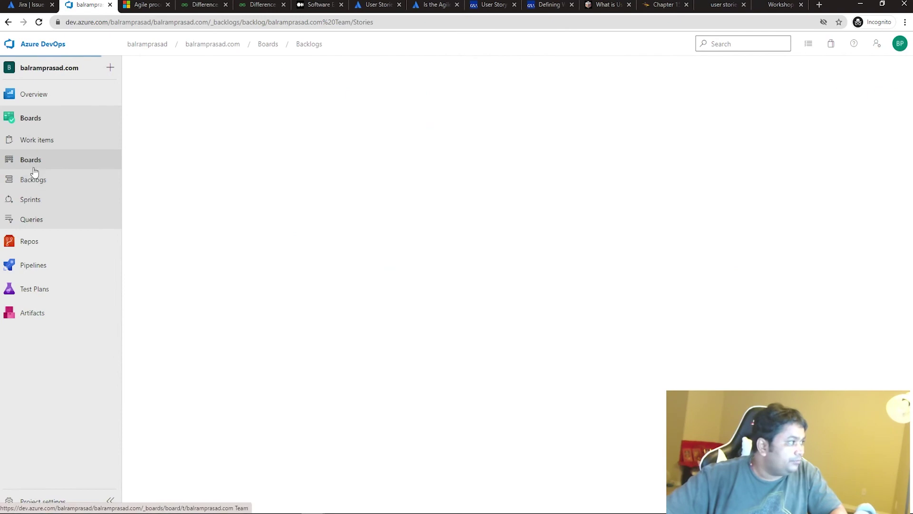
left_click(51, 141)
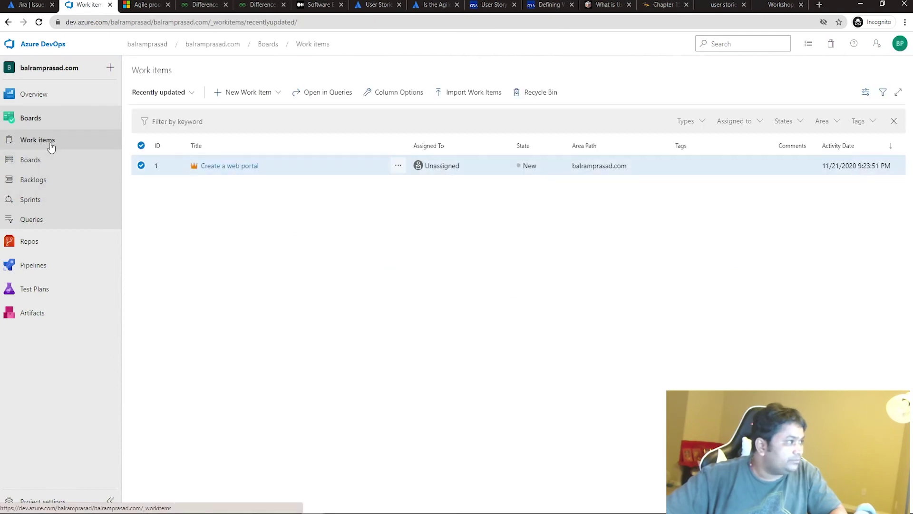
left_click(227, 169)
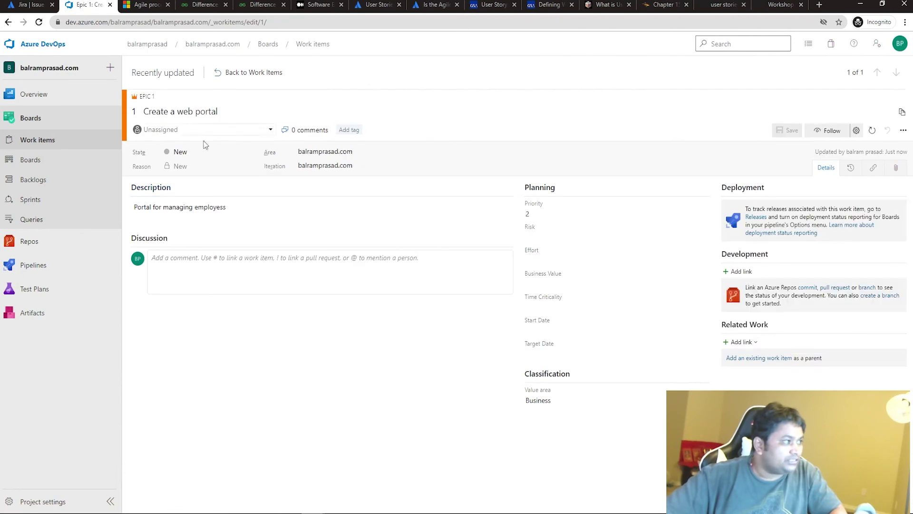
Start adding a new linked item to the epic with Feature as its work item type
left_click(894, 169)
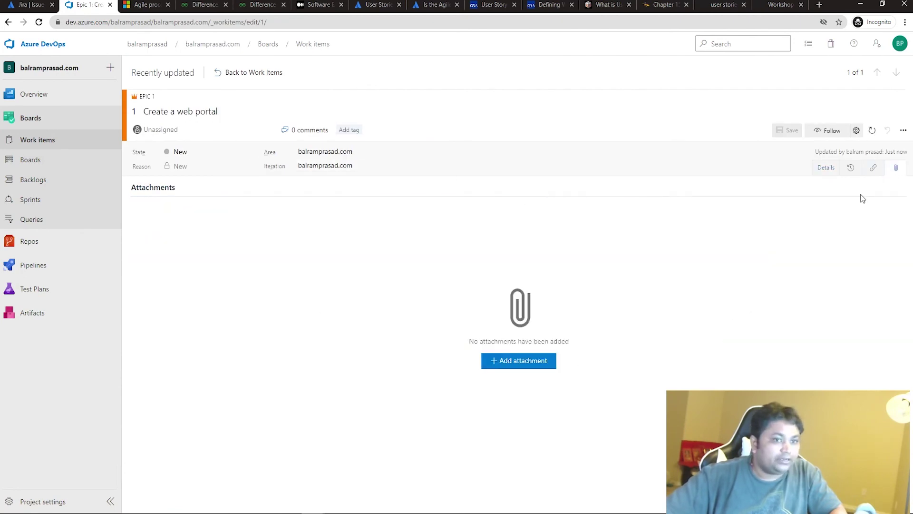
left_click(873, 167)
left_click(524, 365)
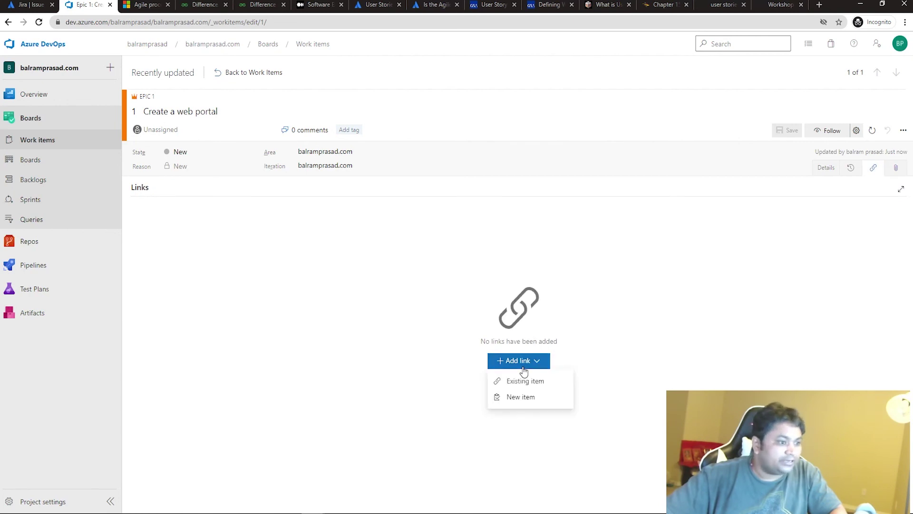
left_click(528, 397)
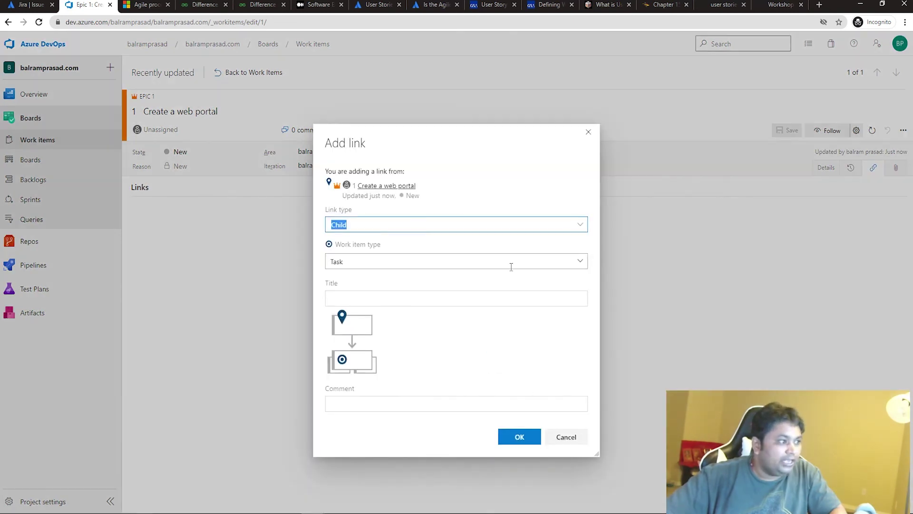
left_click(581, 261)
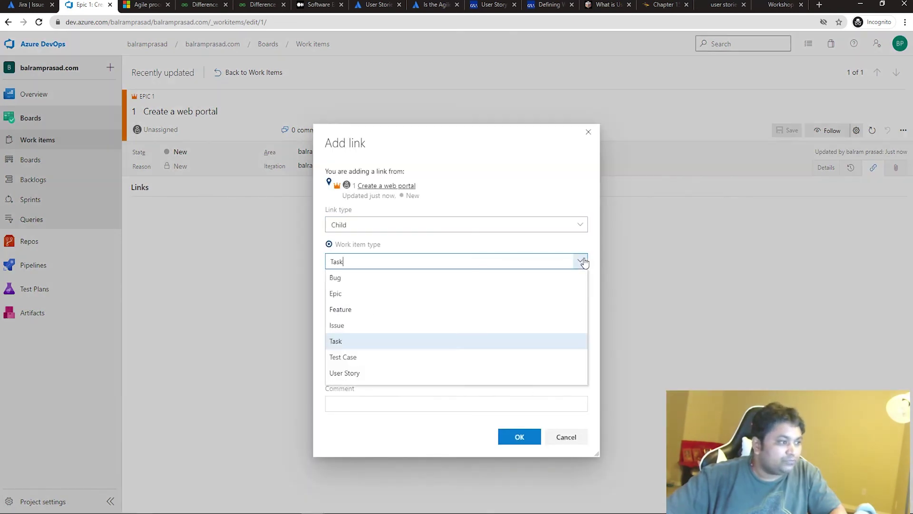
left_click(432, 310)
Enter "Manage Employee Leave" as the title of the new linked feature
left_click(408, 224)
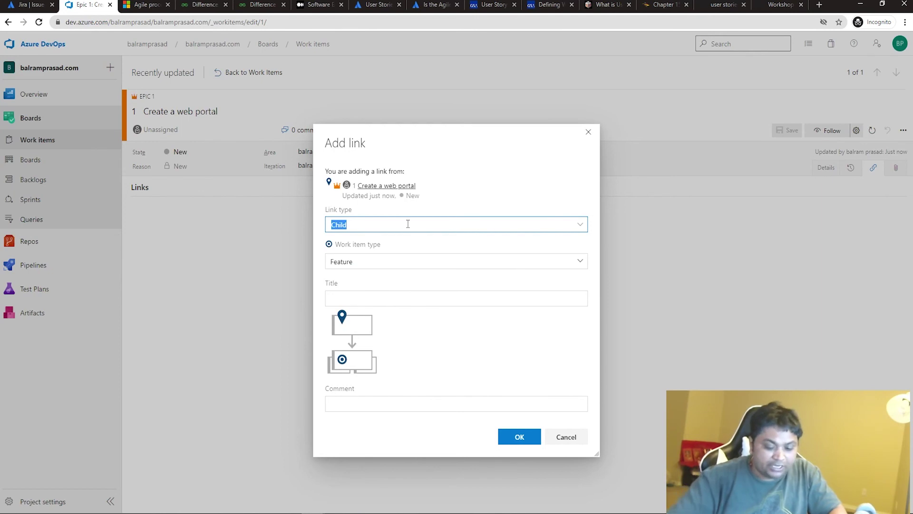
type("LOgin")
key("BackSpace")
key("BackSpace")
key("BackSpace")
key("BackSpace")
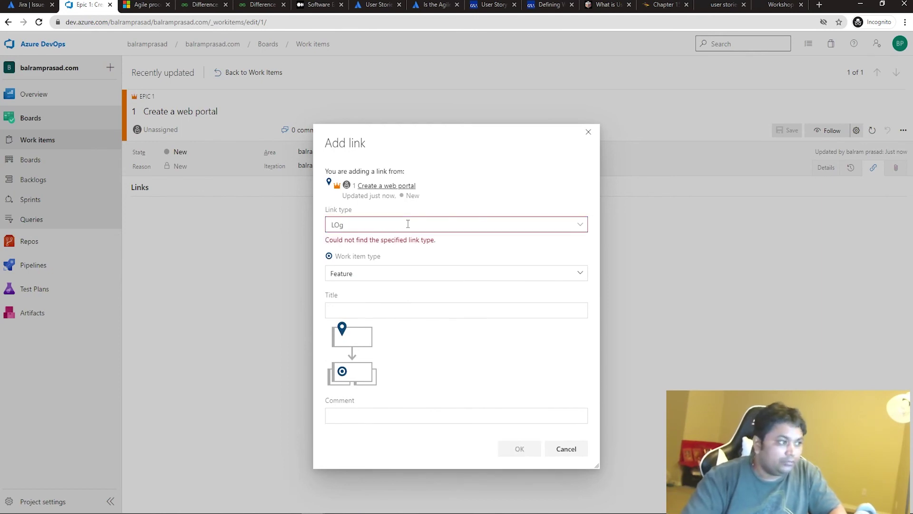
type("Manage Employee Leave")
key("ctrl+a")
key("ctrl+c")
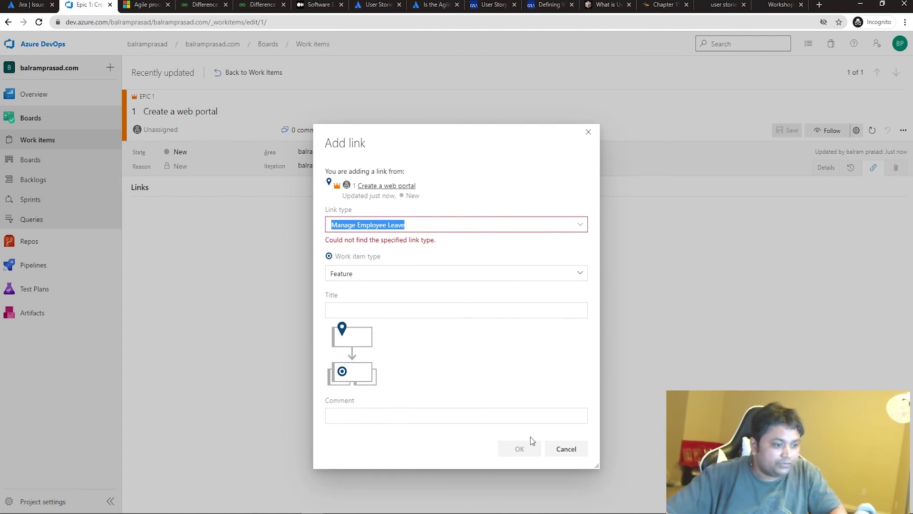
left_click(450, 357)
left_click(445, 312)
key("ctrl+v")
Set the link type to Child and confirm the new linked feature
left_click(428, 224)
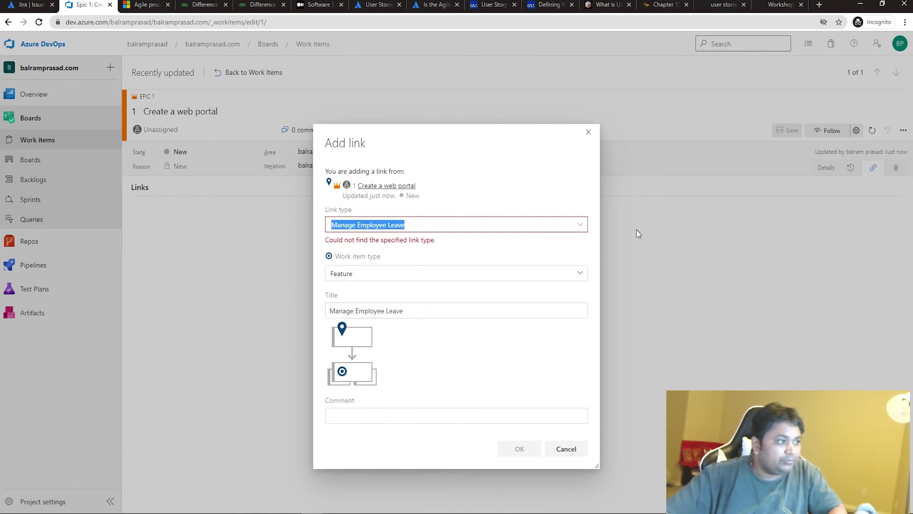
left_click(580, 224)
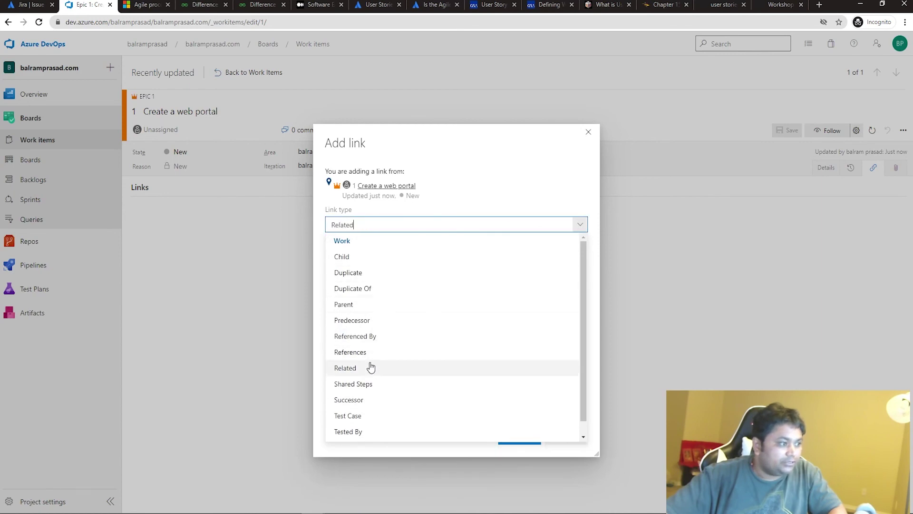
left_click(357, 257)
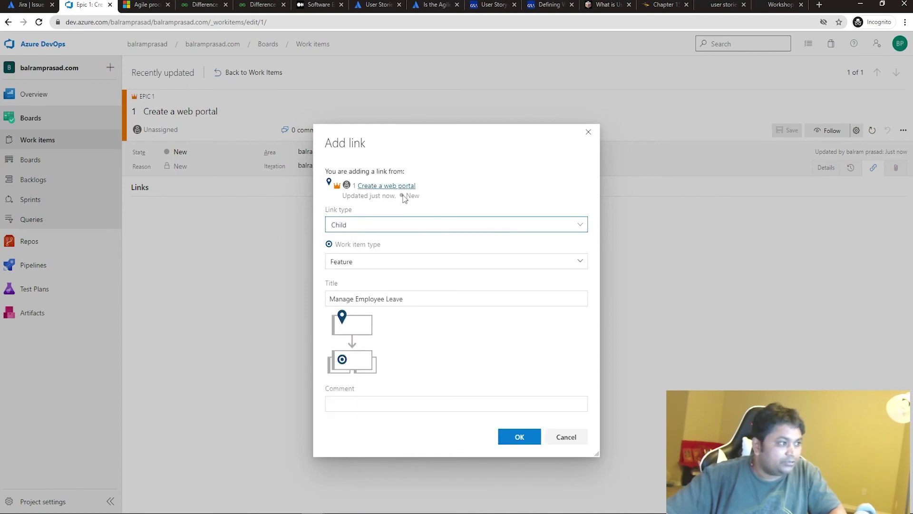
left_click(517, 436)
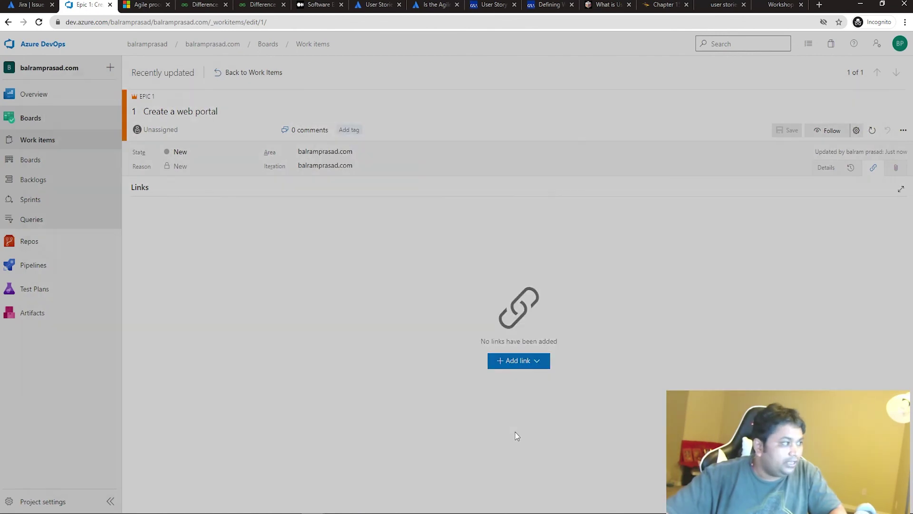
Reuse the title "Manage Employee Leave" as the feature's description and save the feature
key("ctrl+a")
key("ctrl+c")
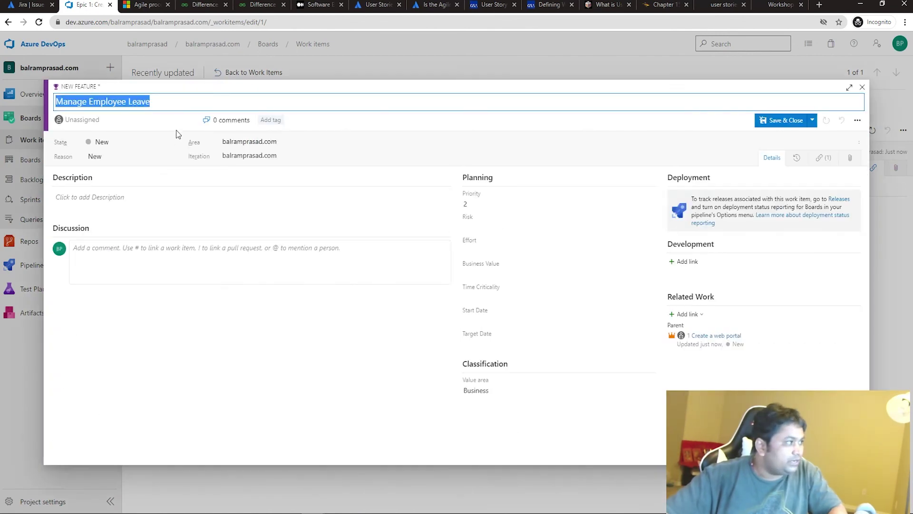
left_click(152, 203)
key("ctrl+v")
left_click(150, 284)
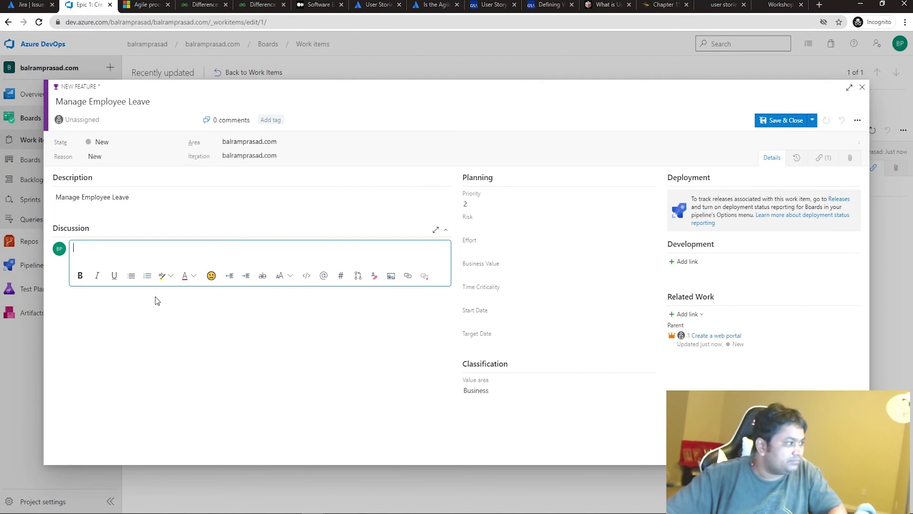
left_click(764, 125)
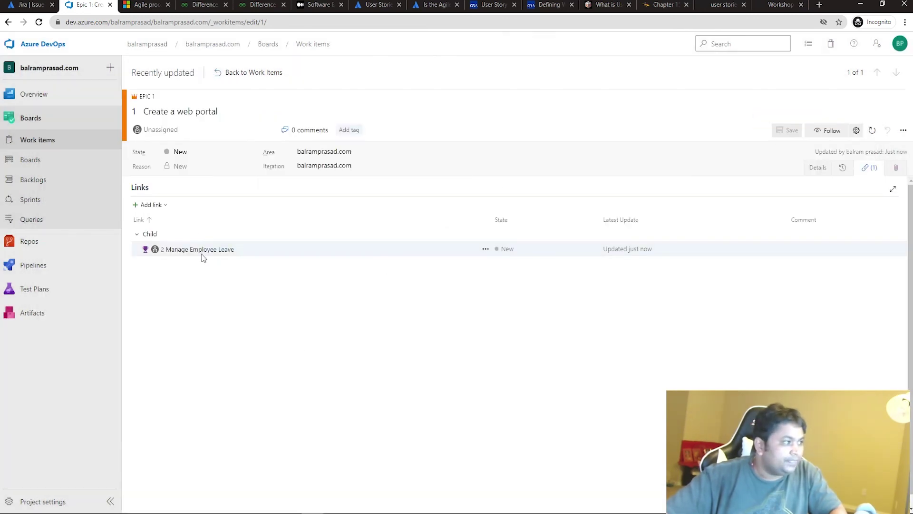
Try to add a new child feature titled "Employee Leave apply form" to the Manage Employee Leave feature
left_click(219, 241)
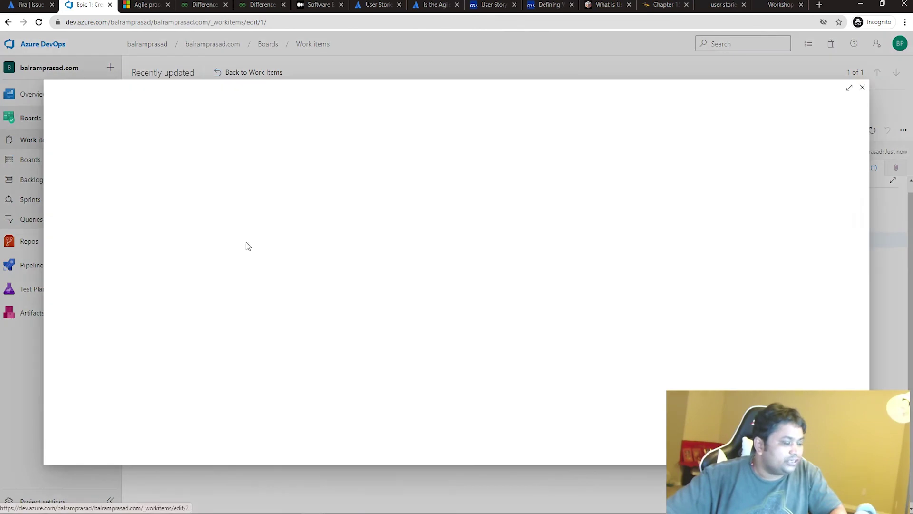
left_click(850, 157)
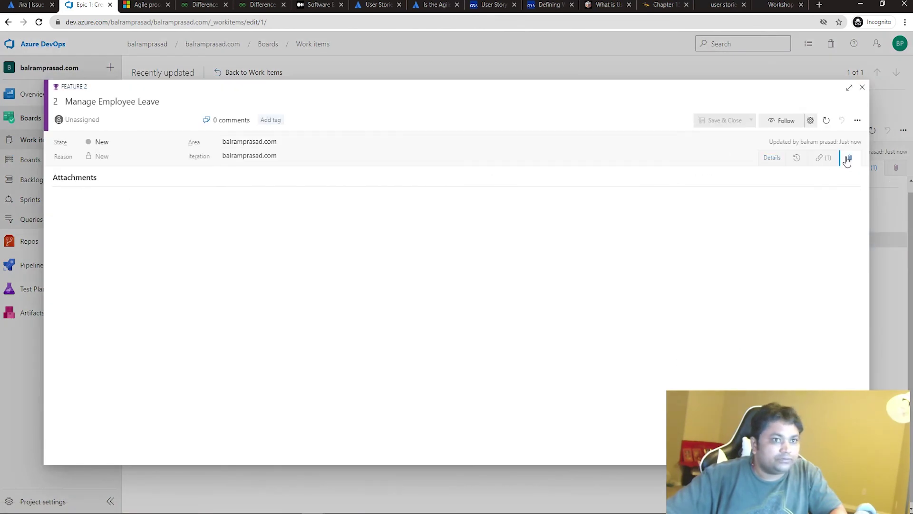
left_click(821, 160)
left_click(71, 195)
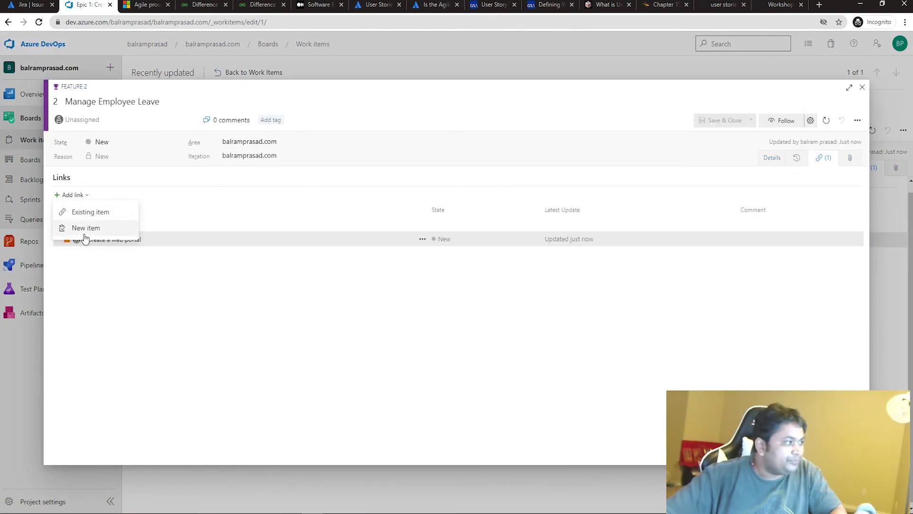
left_click(82, 227)
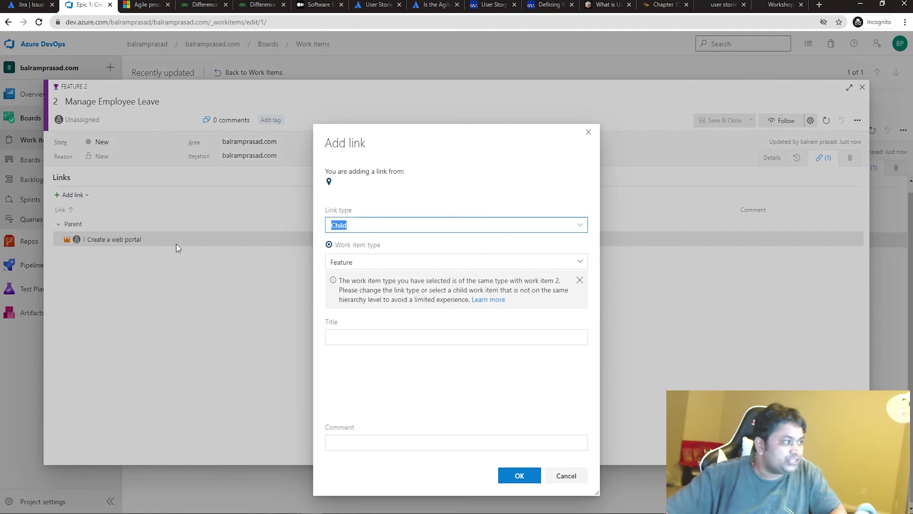
left_click(369, 339)
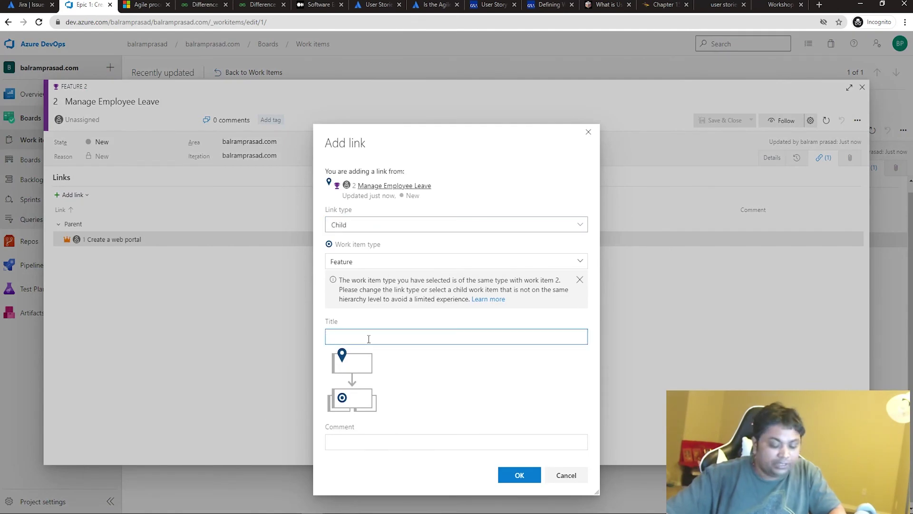
type("Employee Leave apply form")
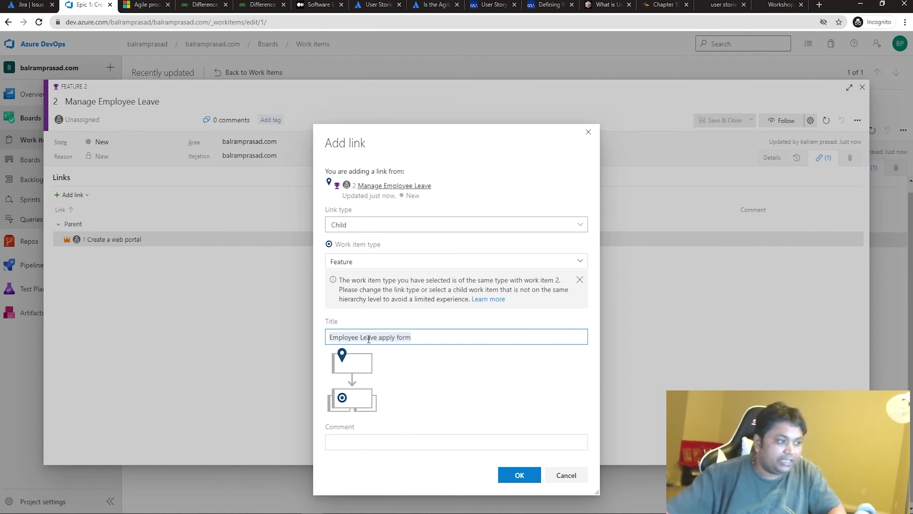
left_click(519, 475)
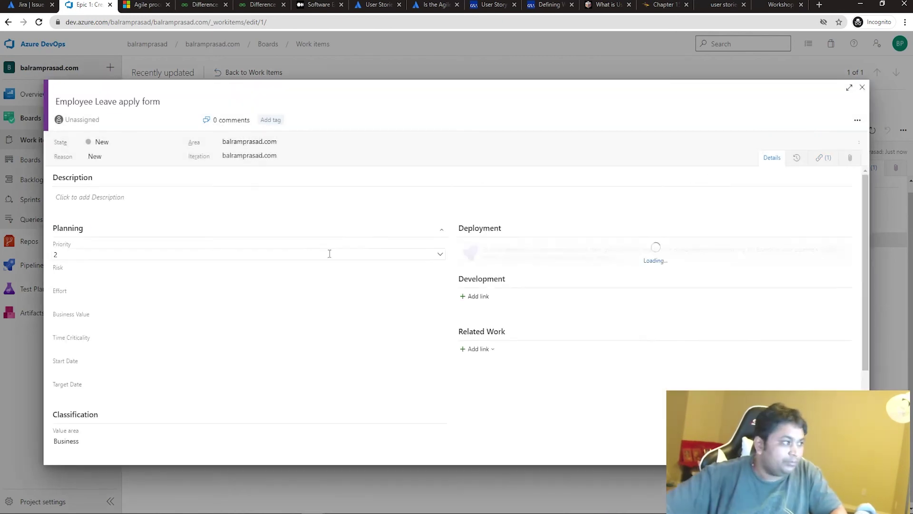
Fill in the new item's description with "Employee Leave apply form" and discard the unsaved item
left_click(130, 199)
key("ctrl+v")
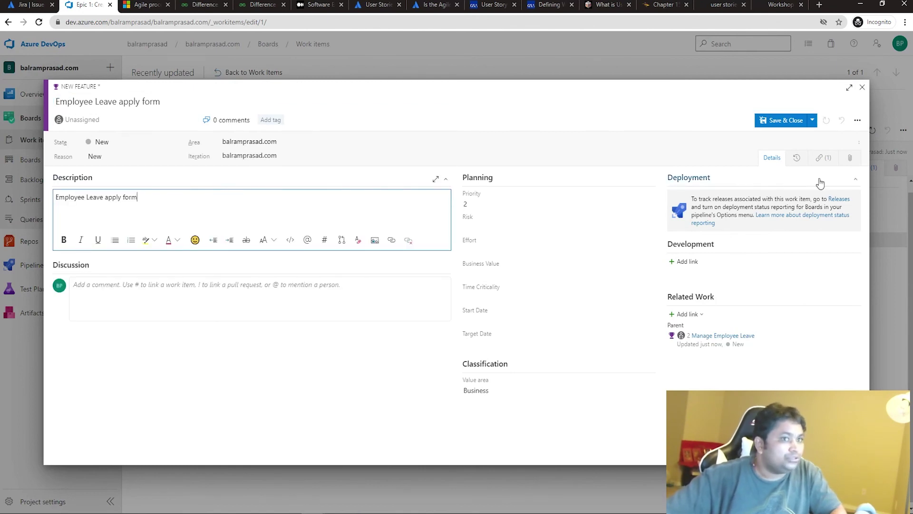
left_click(863, 87)
left_click(479, 305)
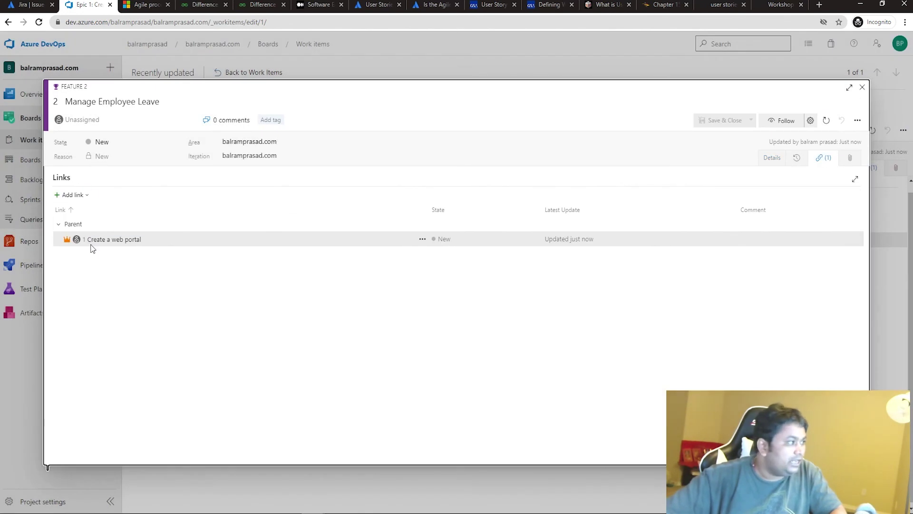
View the parent epic's details, return to its links, and reopen the Manage Employee Leave feature
left_click(107, 239)
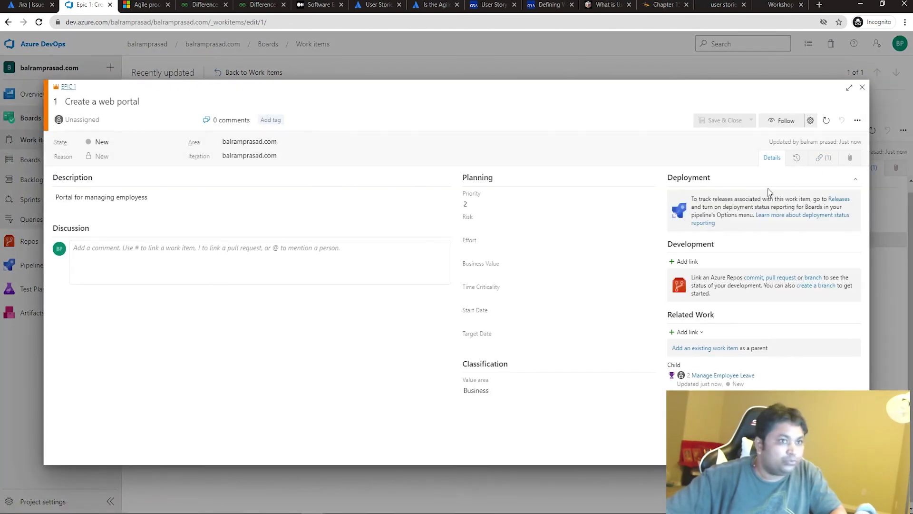
left_click(862, 87)
left_click(863, 88)
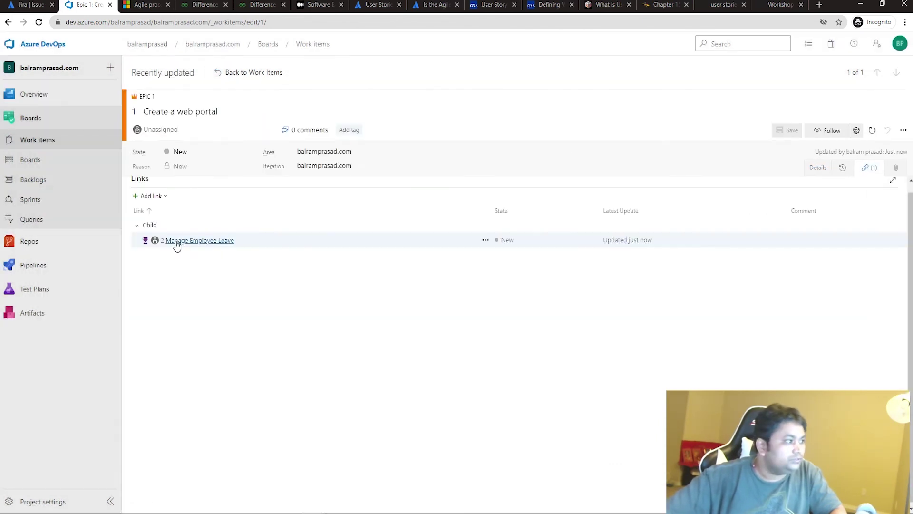
left_click(193, 242)
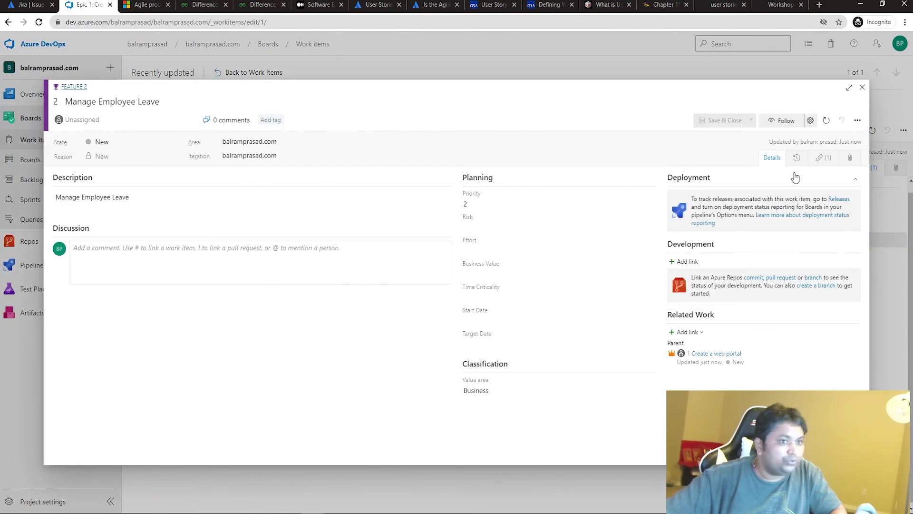
Add a new child user story titled "Employee Leave apply form" to the Manage Employee Leave feature
left_click(828, 158)
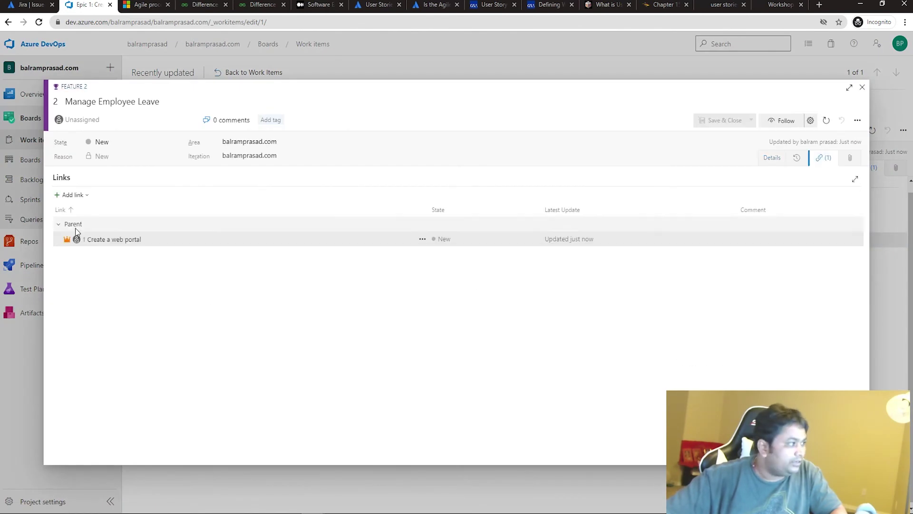
left_click(87, 196)
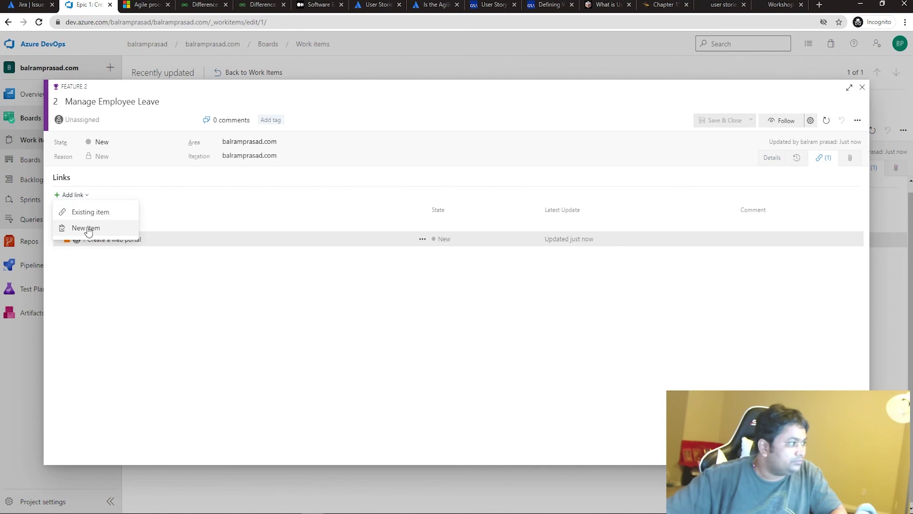
left_click(88, 228)
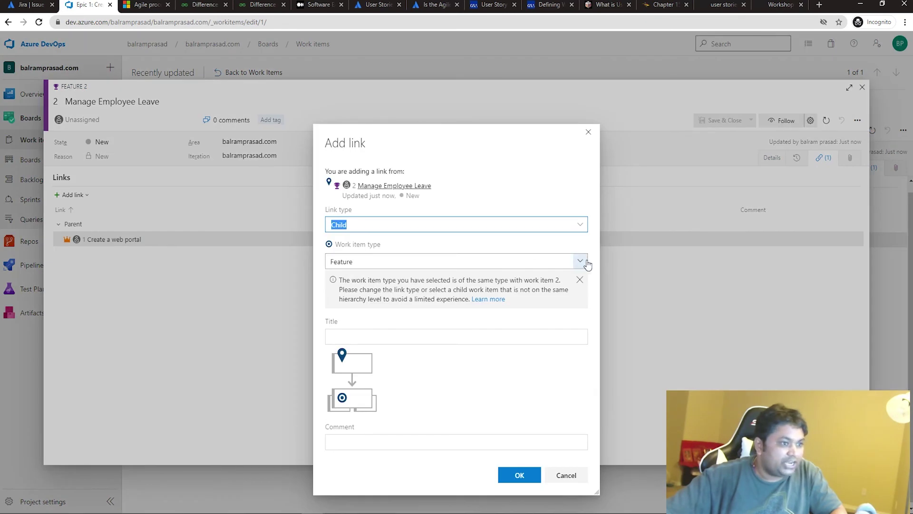
left_click(582, 264)
left_click(344, 372)
left_click(519, 437)
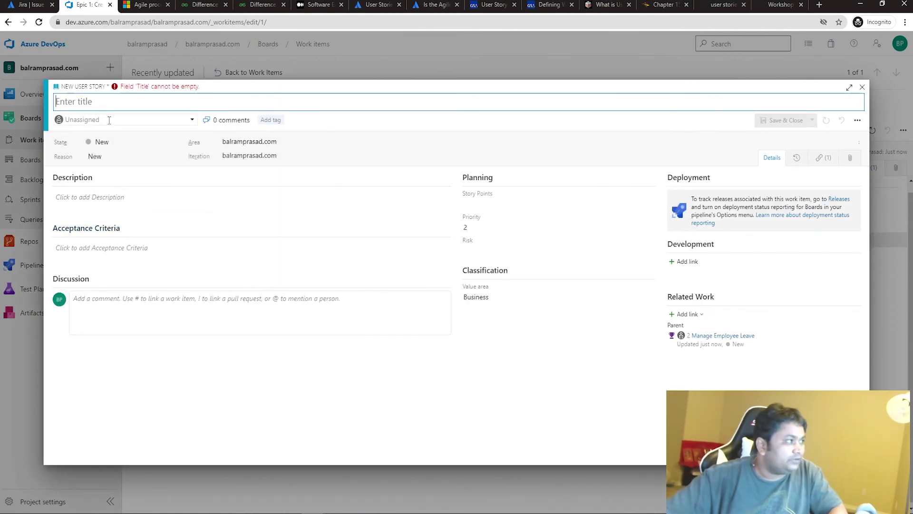
type("Employee Leave apply form")
Enter the user story's description as "As a user i want to have a place where i can go and apply leave"
left_click(119, 205)
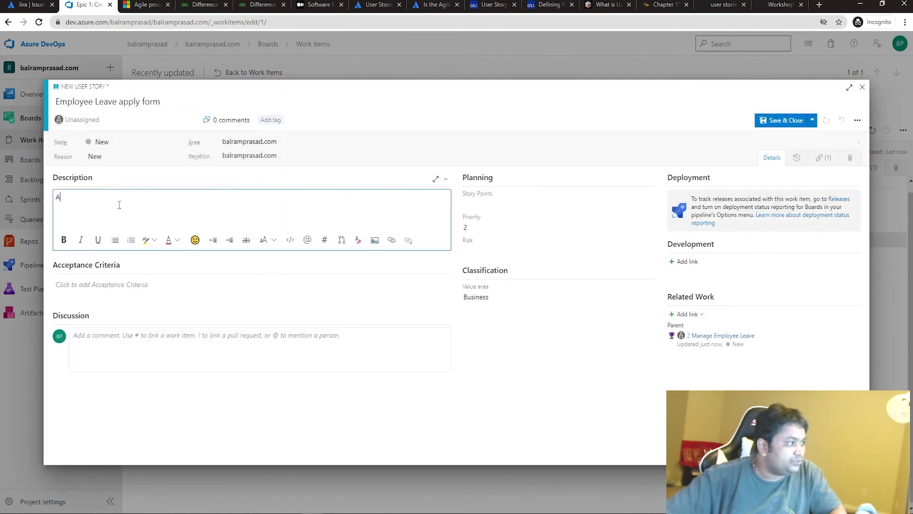
left_click(99, 288)
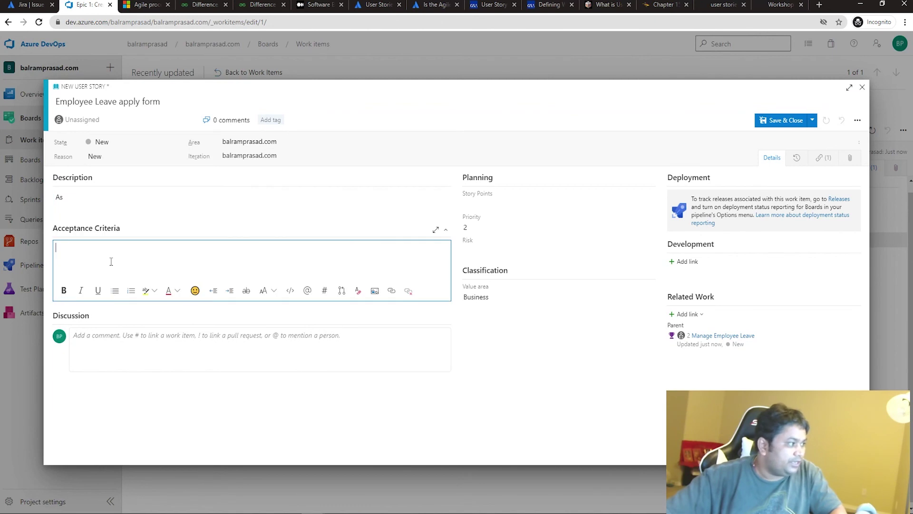
left_click(95, 206)
type("a user")
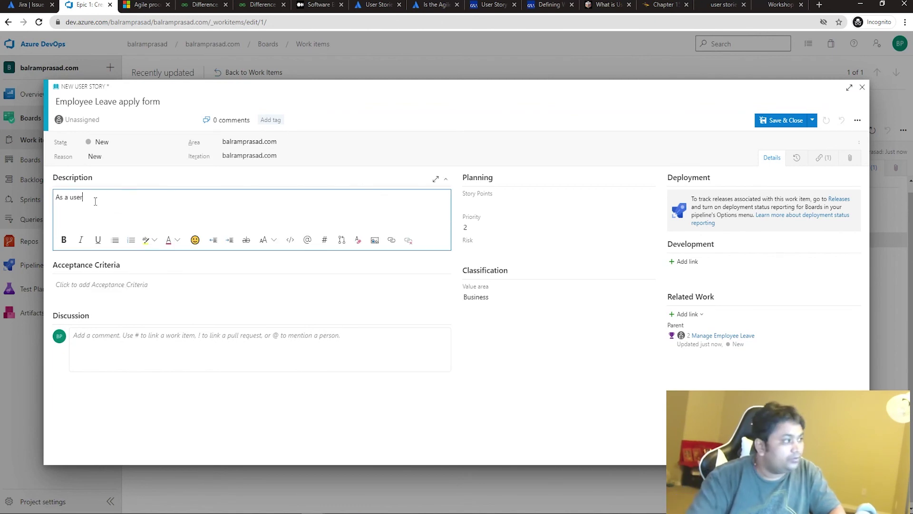
type(" i want to")
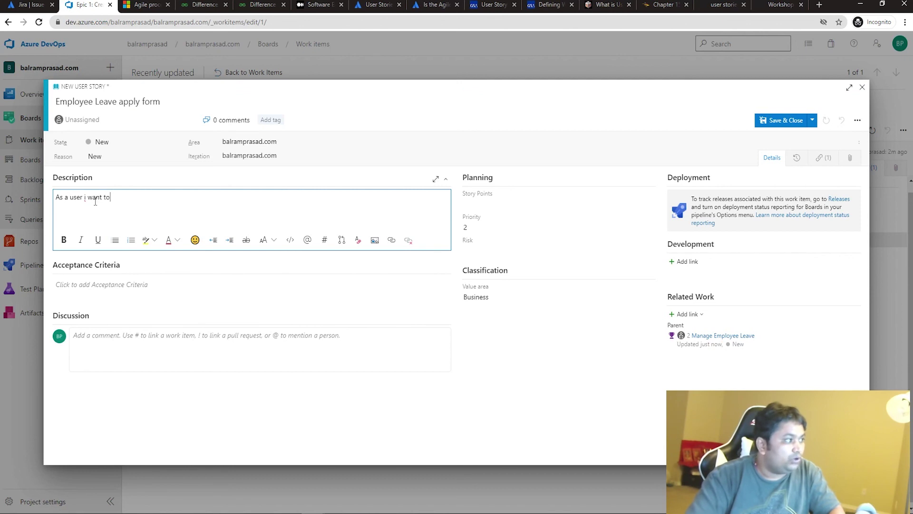
type(" have a place where i can go and apply leavr")
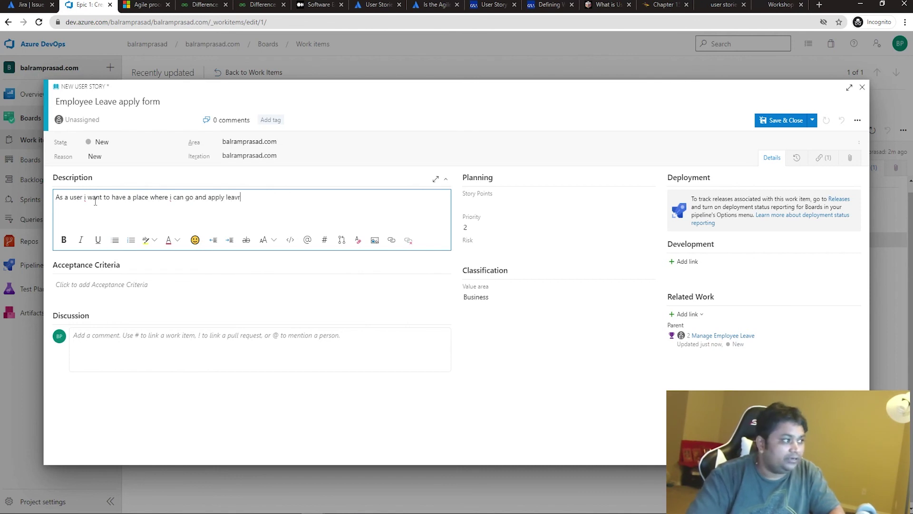
Copy the user story's description text into its acceptance criteria
key("ctrl+a")
key("ctrl+c")
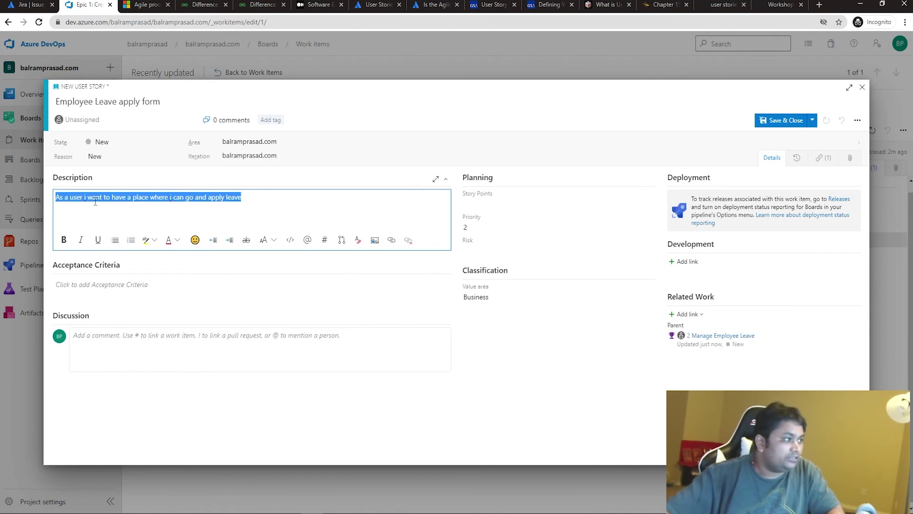
left_click(116, 296)
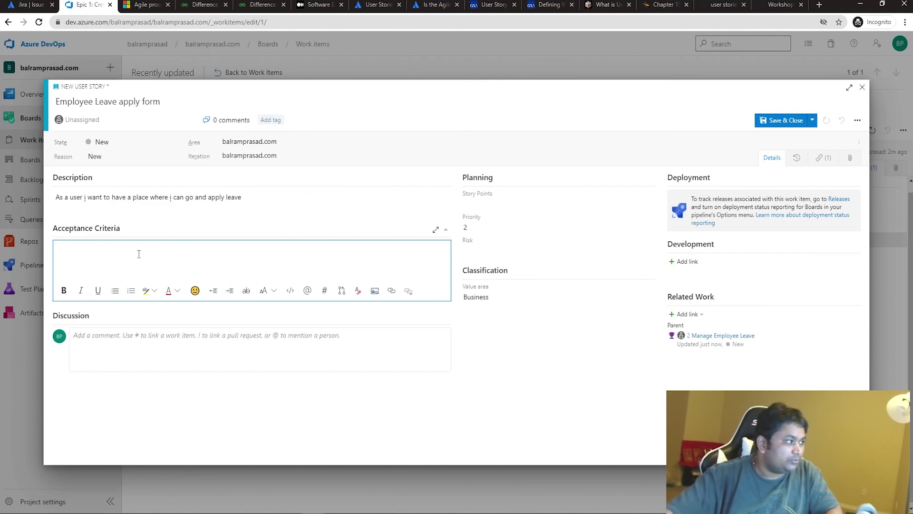
key("ctrl+v")
Switch to the Writing Good User Stories workshop PDF and read the user story checklist and the comparison with tasks
left_click(663, 4)
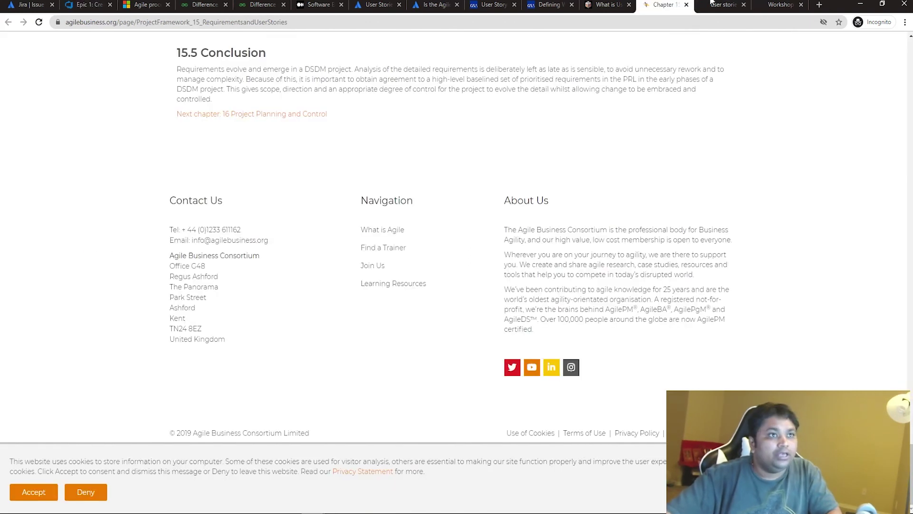
left_click(721, 4)
left_click(780, 4)
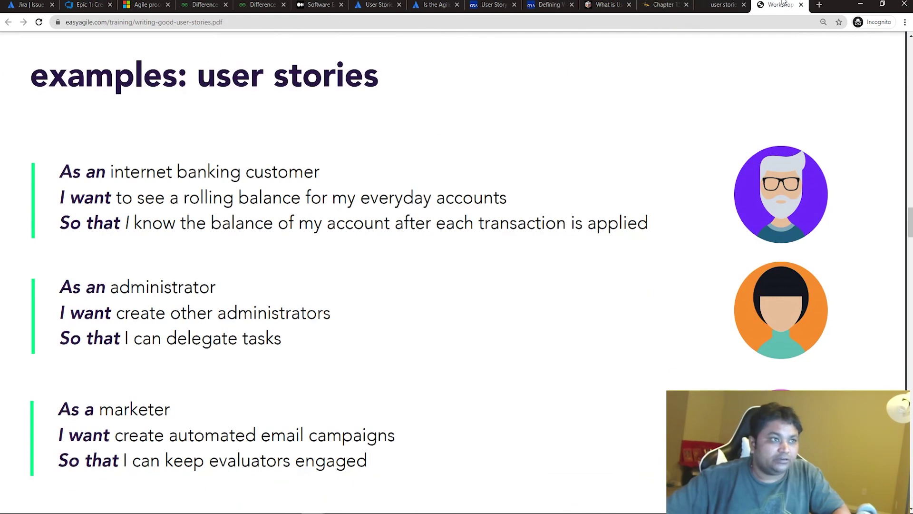
scroll(455, 352, "down", 10)
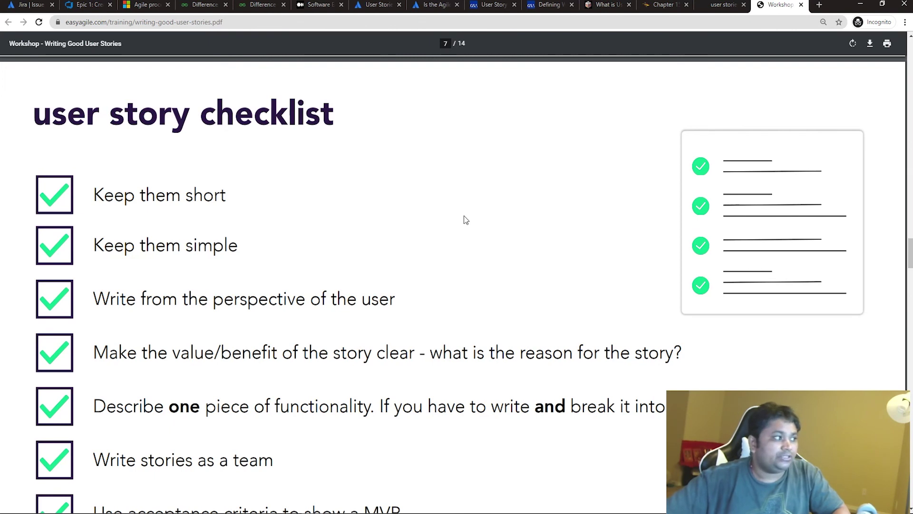
scroll(464, 216, "down", 1)
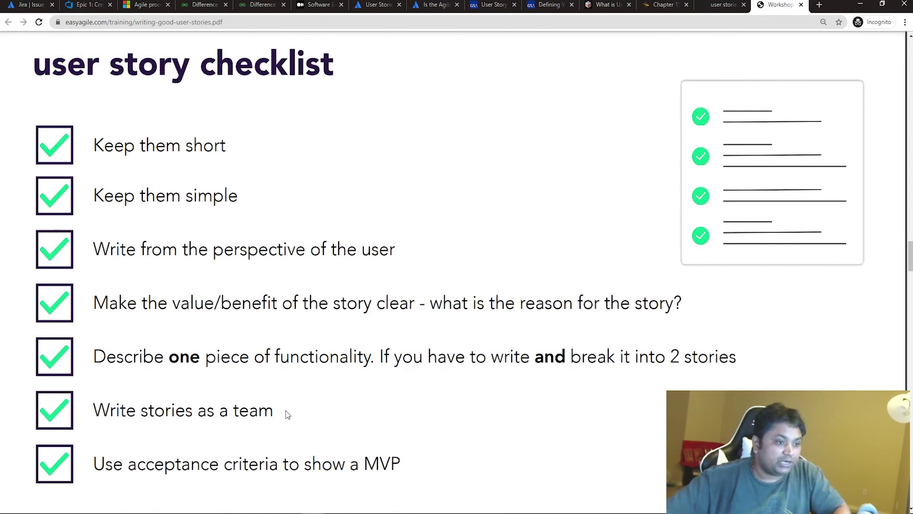
scroll(287, 414, "down", 2)
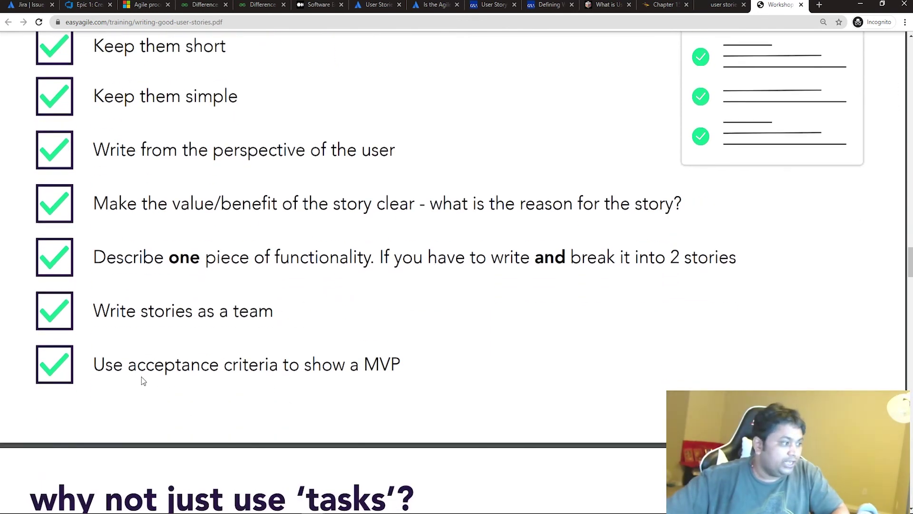
scroll(412, 374, "down", 8)
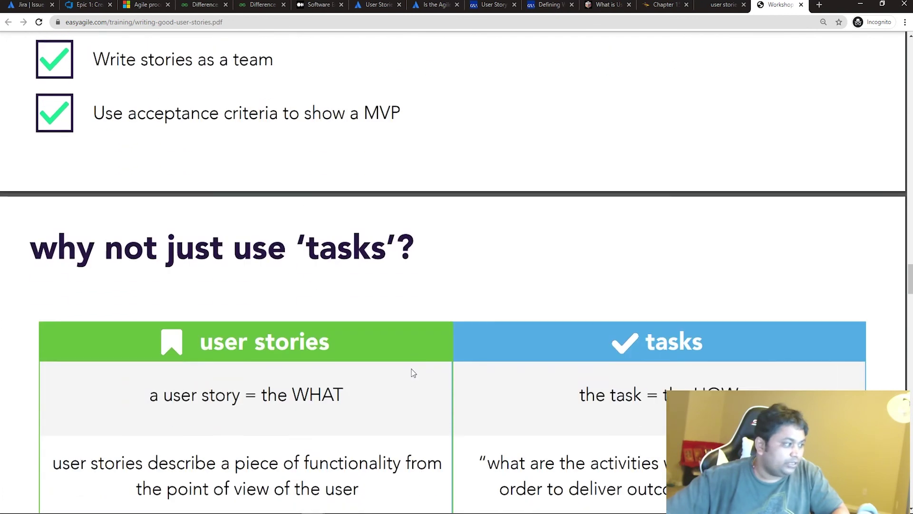
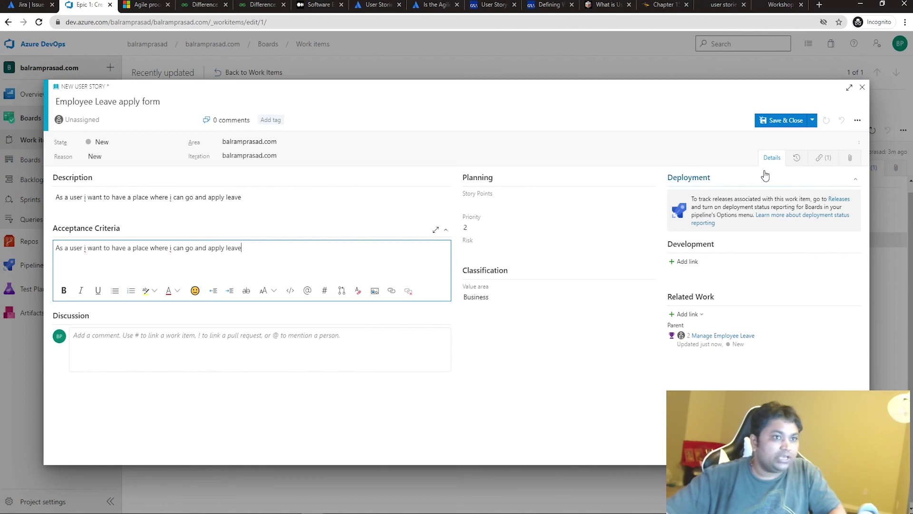
Save the Employee Leave apply form user story, then reopen it to set and save 3 story points
left_click(785, 120)
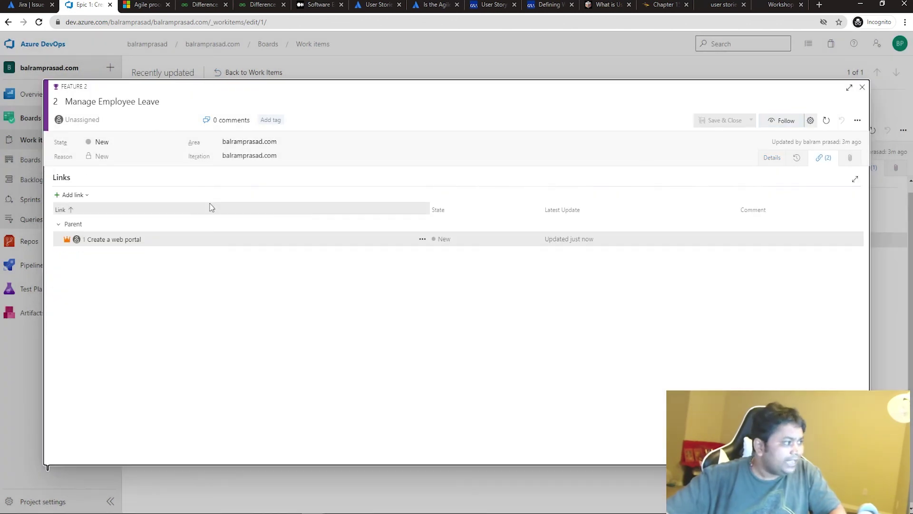
left_click(116, 240)
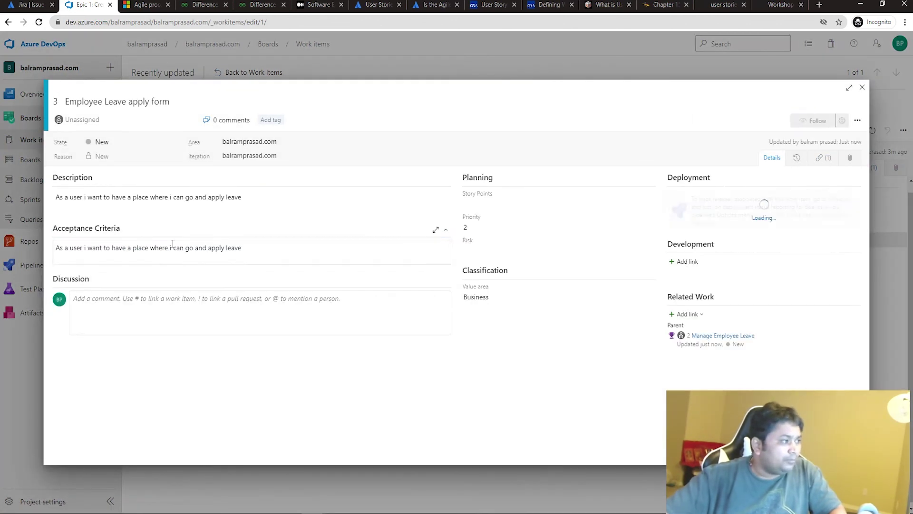
left_click(499, 203)
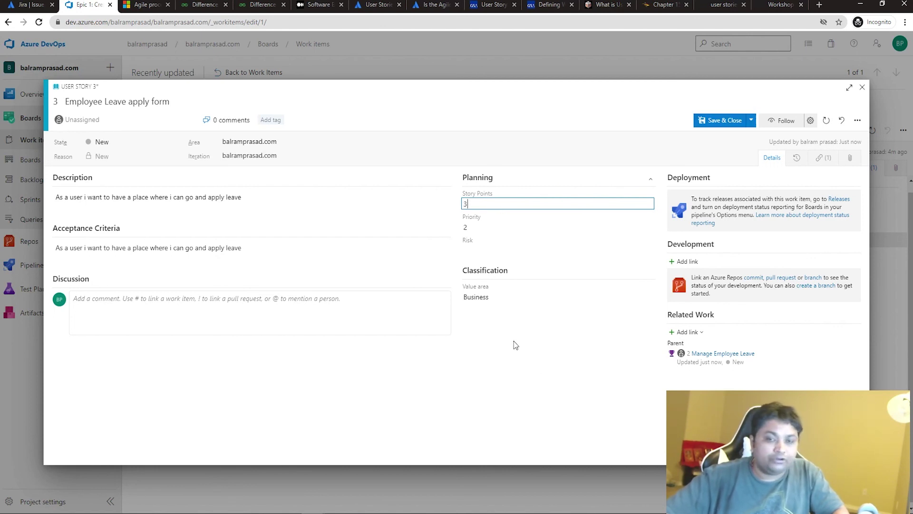
left_click(727, 121)
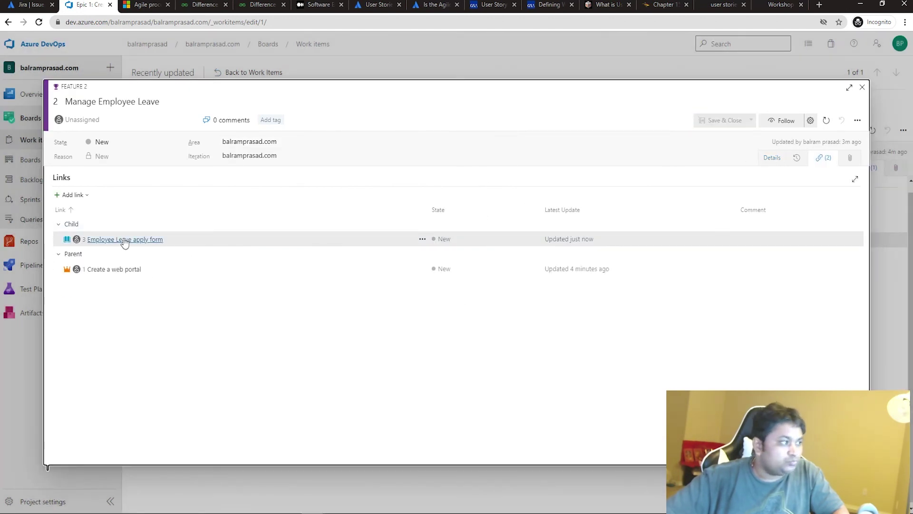
Add a new child task titled "UI Design" to the Employee Leave apply form user story
left_click(143, 241)
left_click(824, 157)
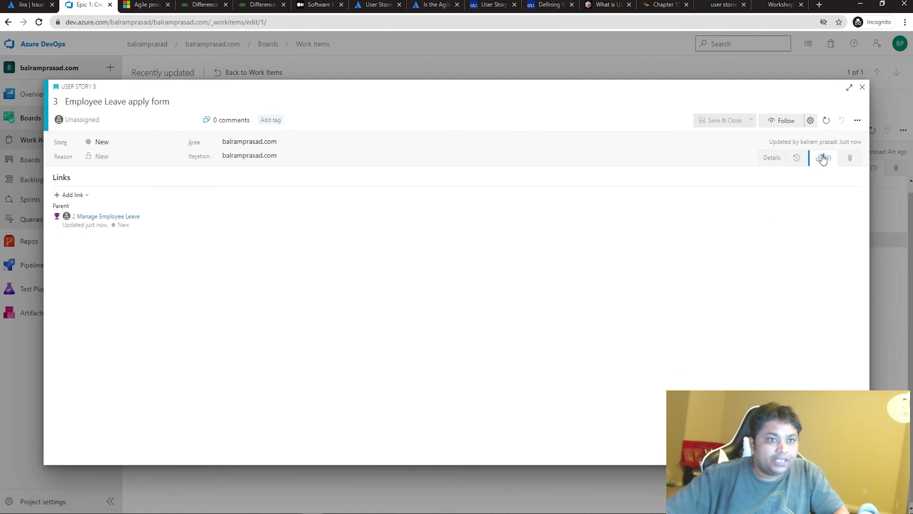
left_click(71, 194)
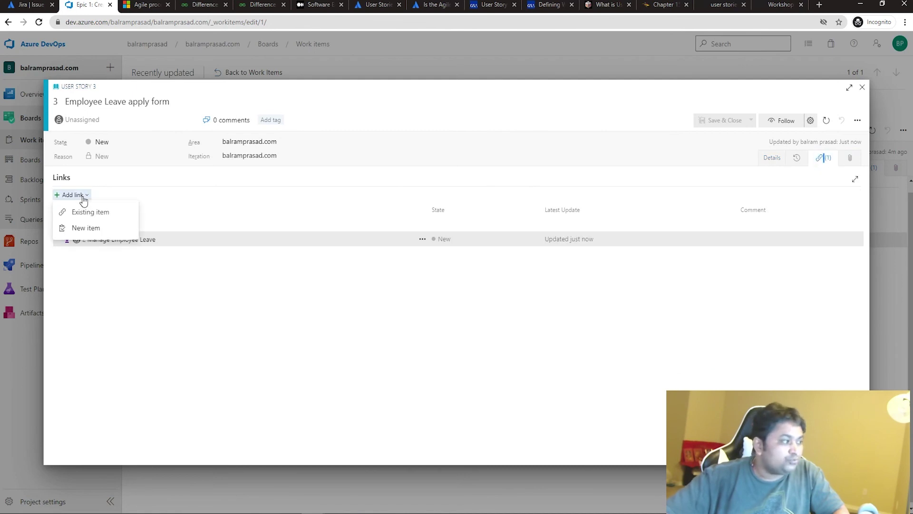
left_click(110, 228)
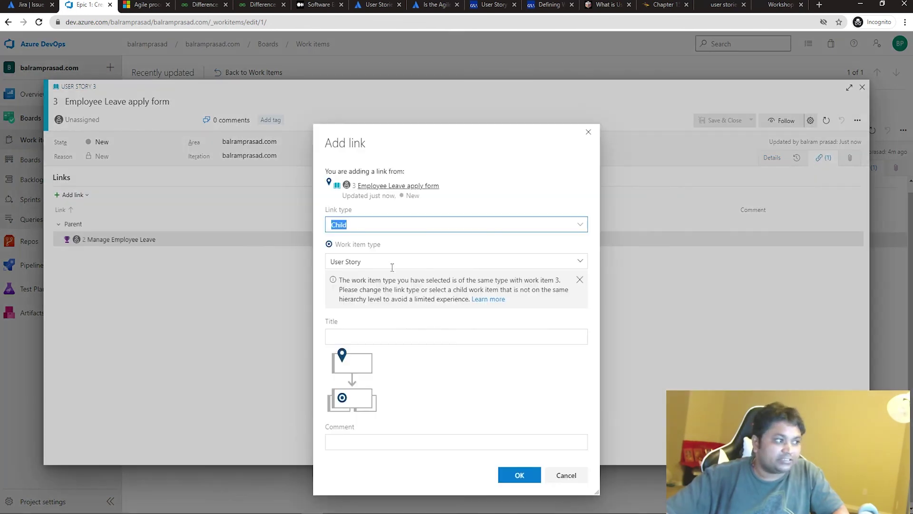
left_click(580, 261)
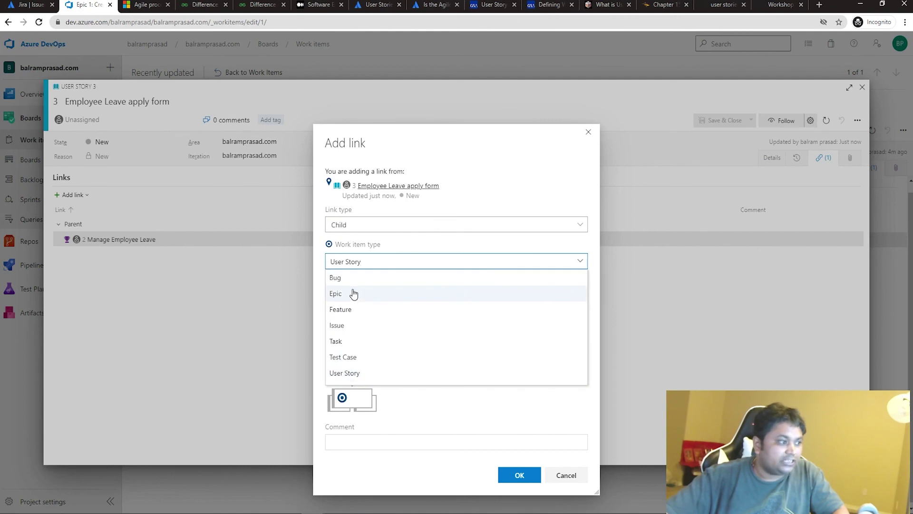
left_click(353, 339)
left_click(358, 301)
type("UI")
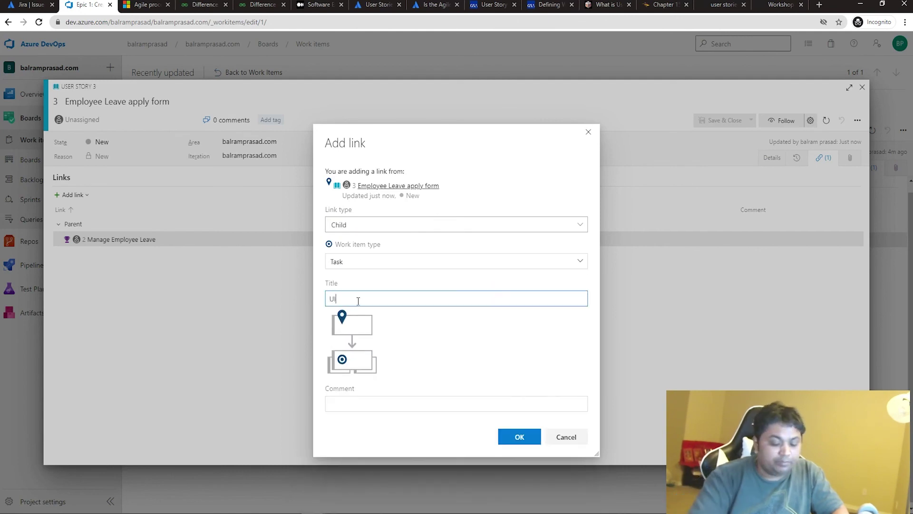
type(" Design")
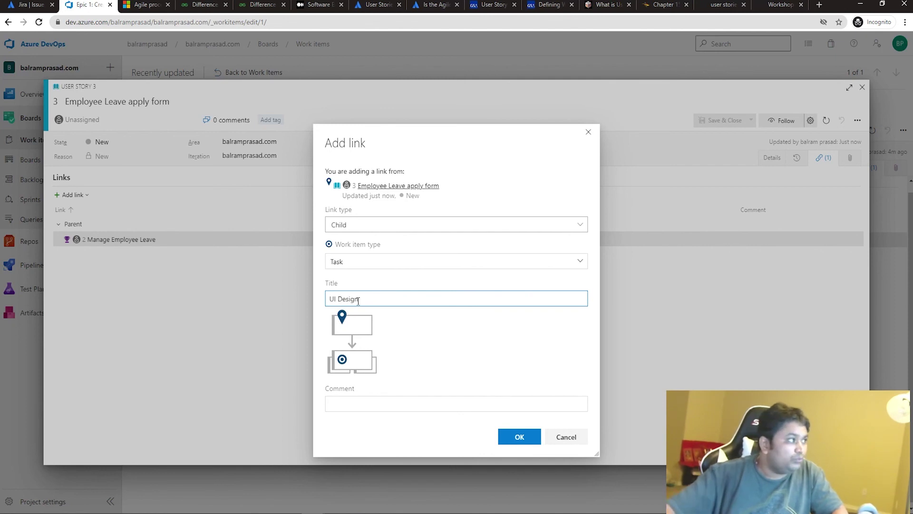
left_click(522, 434)
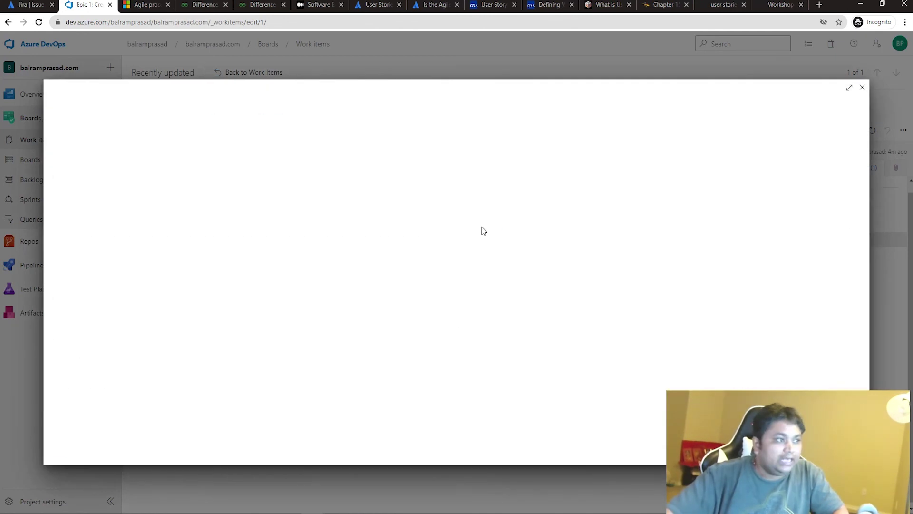
Set the UI Design task's original estimate to 6 hours and save the task
left_click(490, 273)
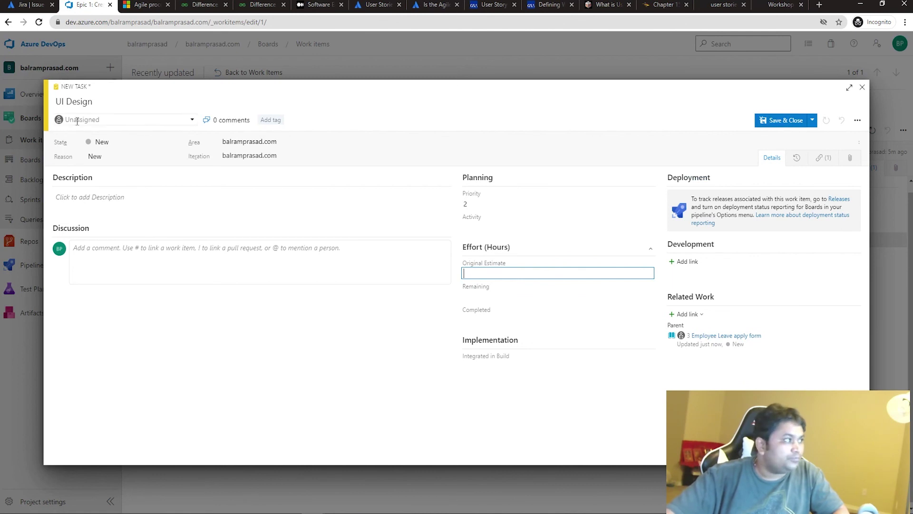
type("6")
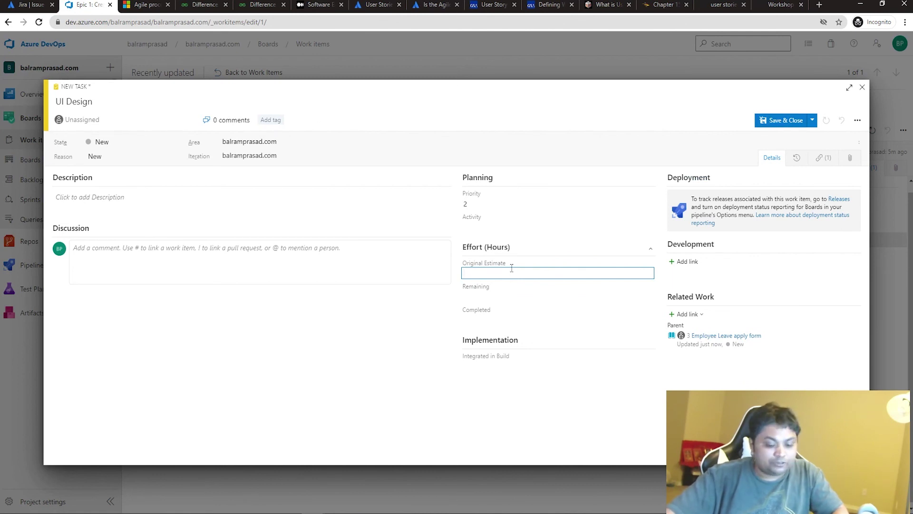
left_click(788, 120)
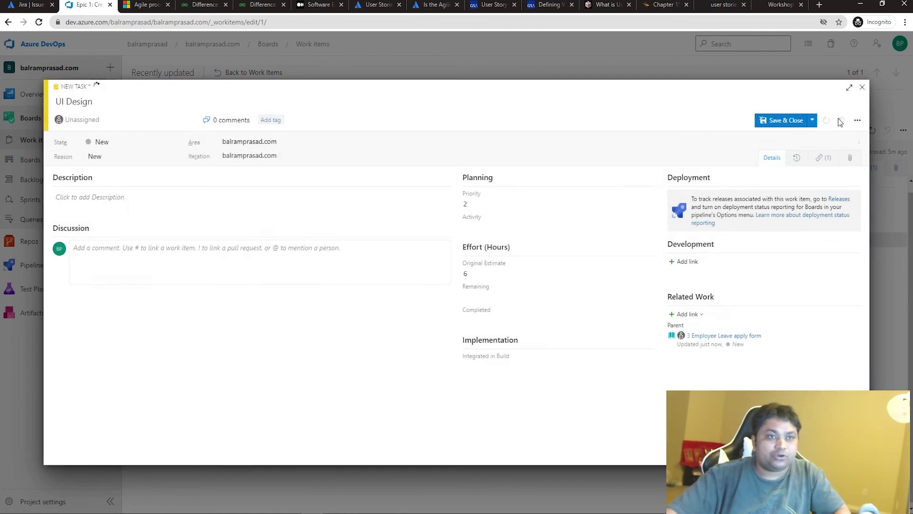
Close the open work item dialogs and show the team's backlog of stories
left_click(862, 88)
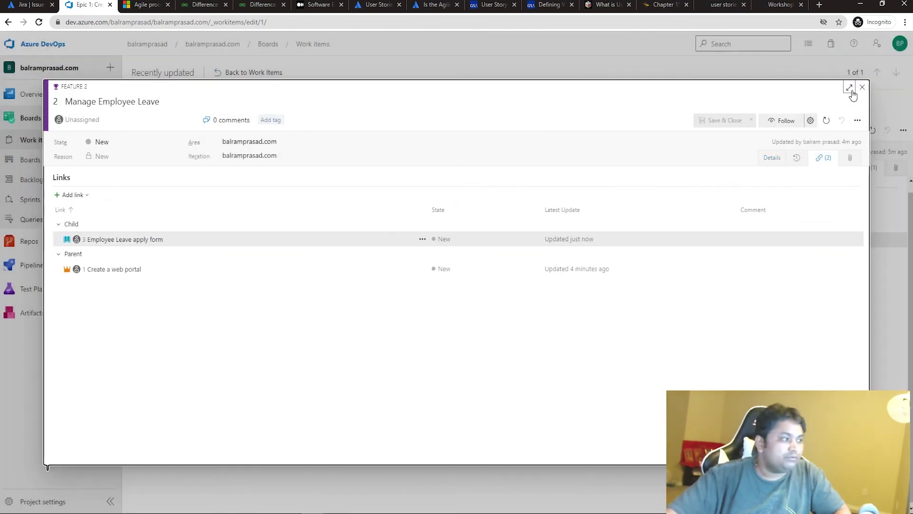
left_click(863, 87)
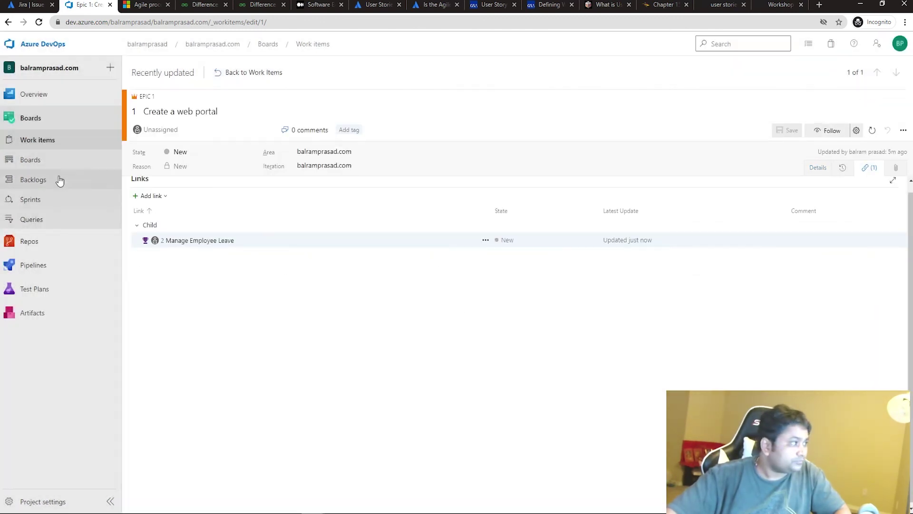
left_click(39, 184)
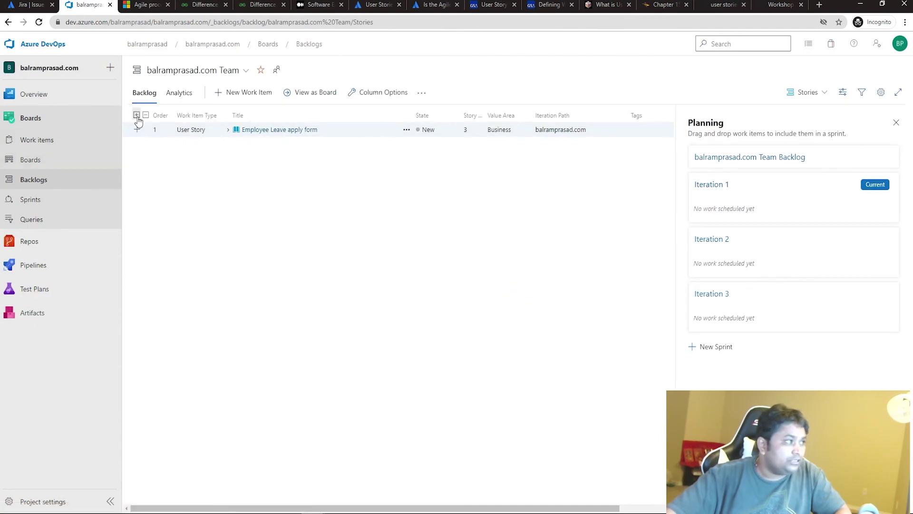
Expand all backlog levels to show the tasks beneath the Employee Leave apply form user story
left_click(136, 129)
left_click(148, 190)
left_click(137, 115)
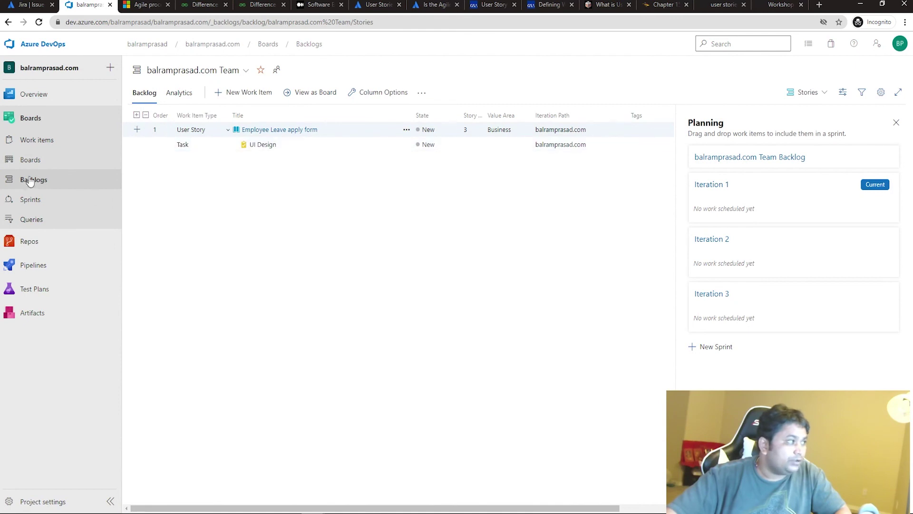
Move the Employee Leave apply form user story from New to Active on the team's board
left_click(32, 163)
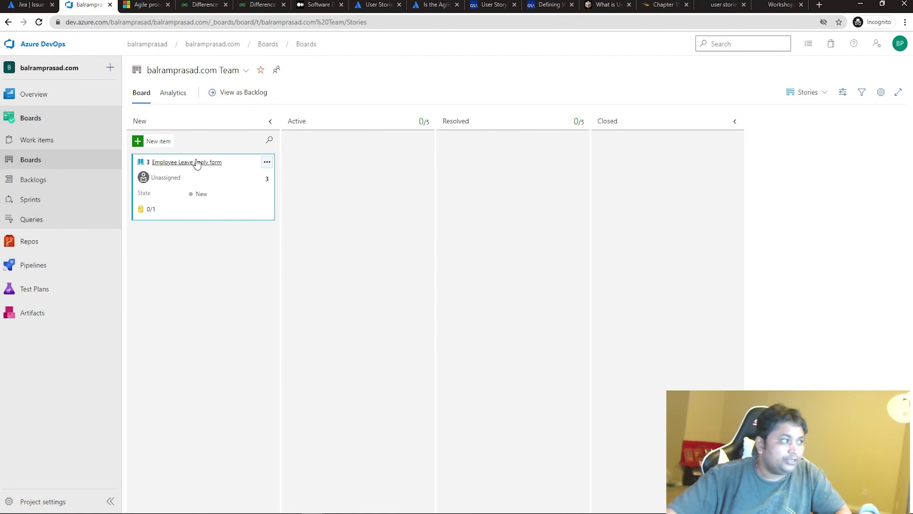
left_click_drag(179, 167, 335, 241)
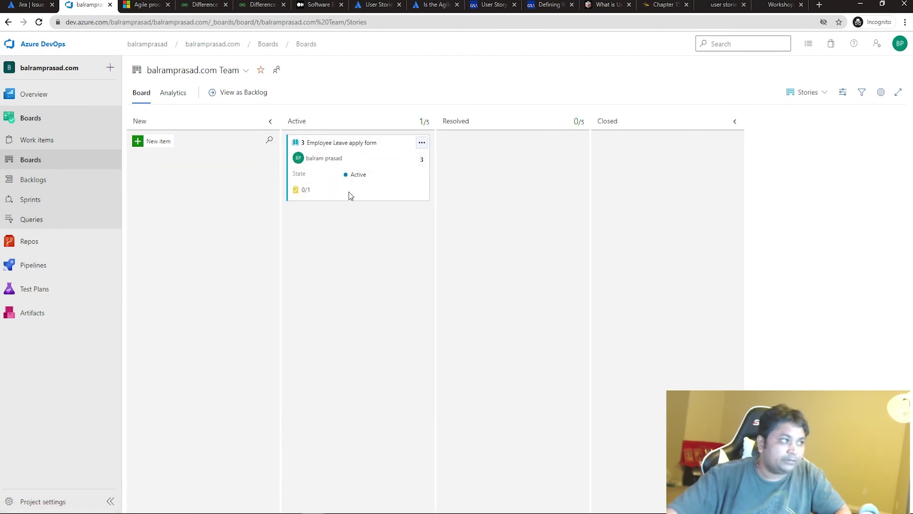
Look through the recently updated work items and the taskboard and team capacity of the Iteration 1 sprint
left_click(34, 141)
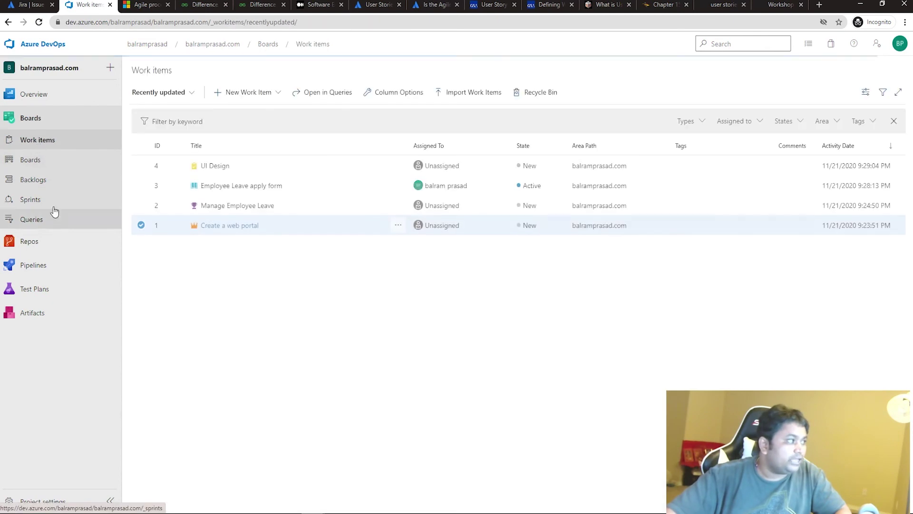
left_click(46, 200)
left_click(48, 141)
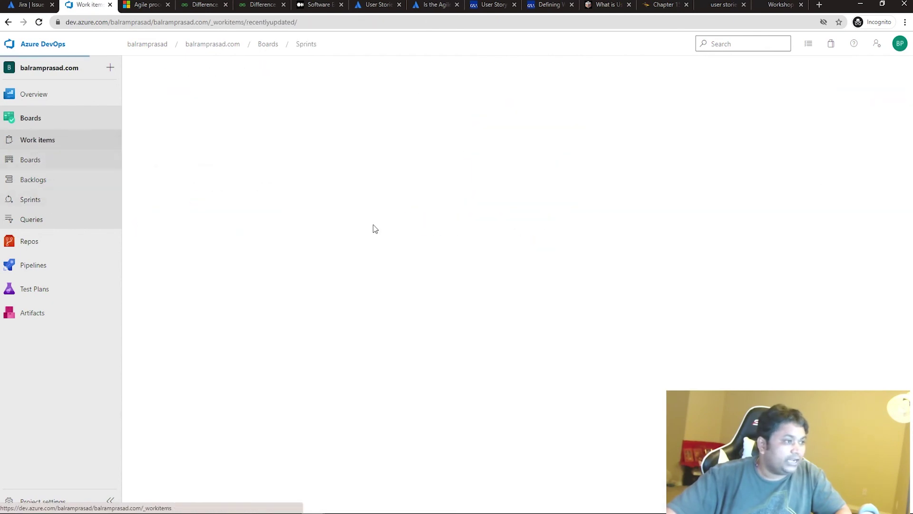
left_click(45, 199)
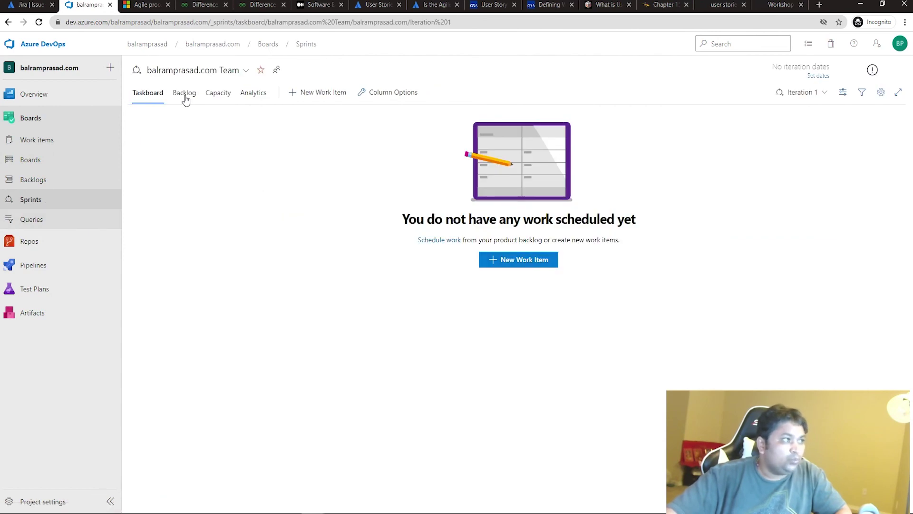
left_click(220, 96)
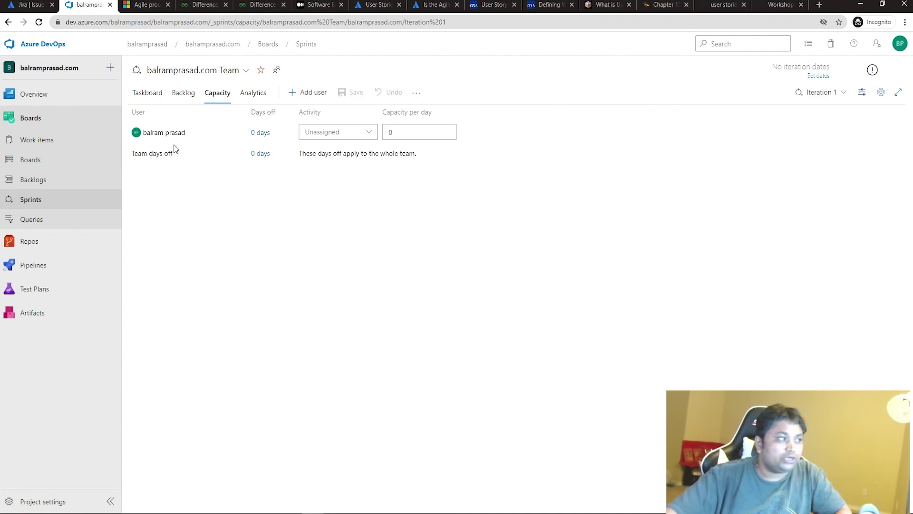
left_click(147, 94)
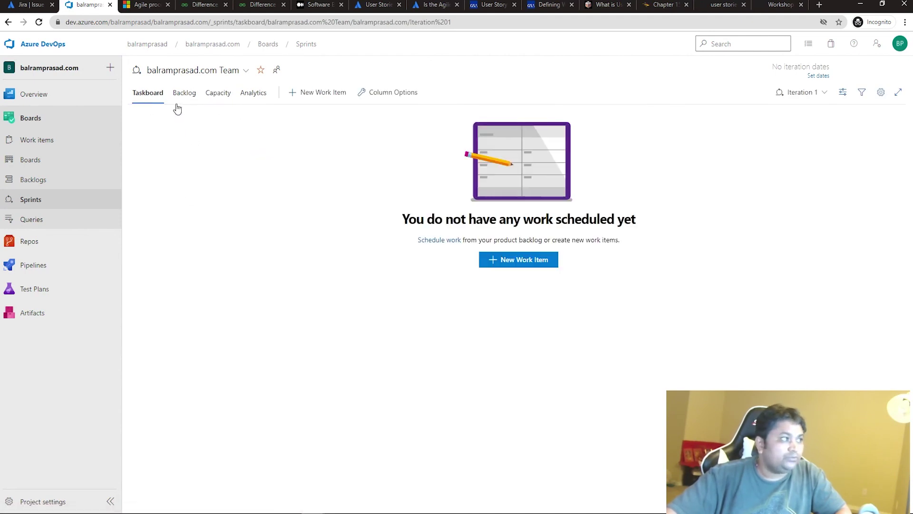
left_click(809, 92)
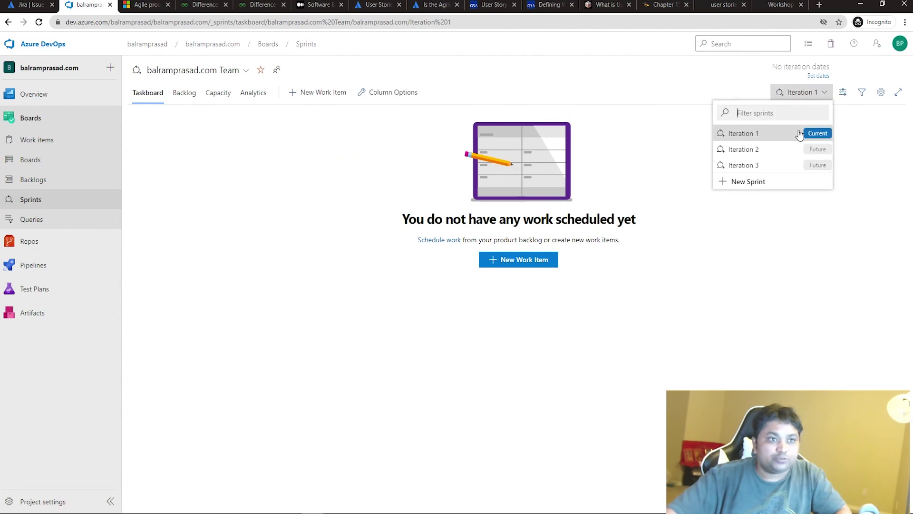
left_click(757, 194)
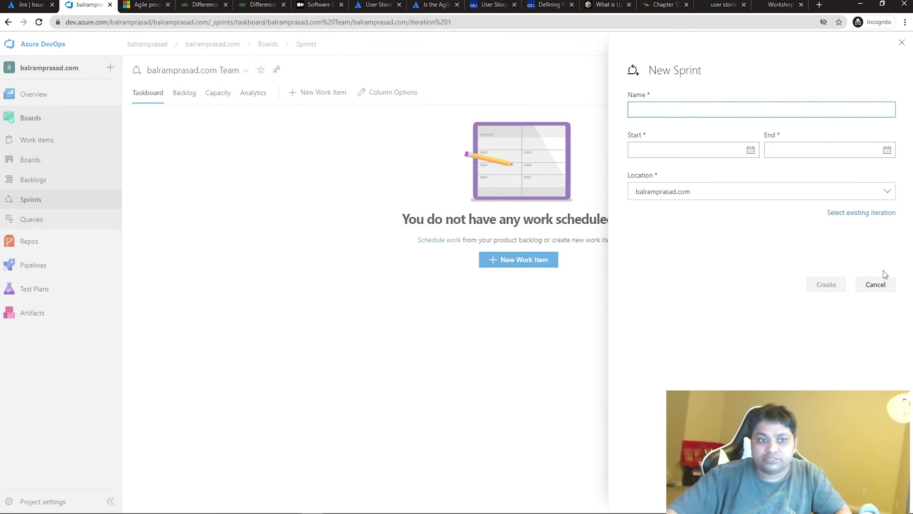
left_click(876, 285)
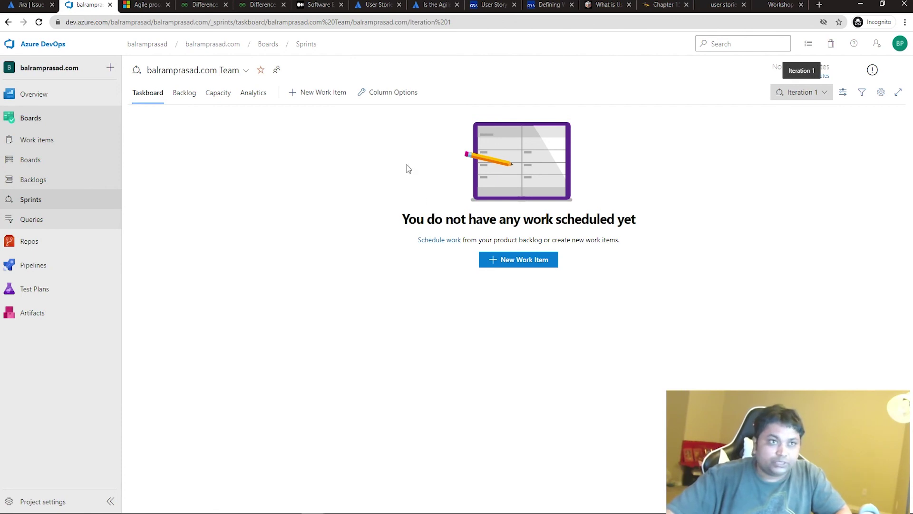
mouse_move(59, 247)
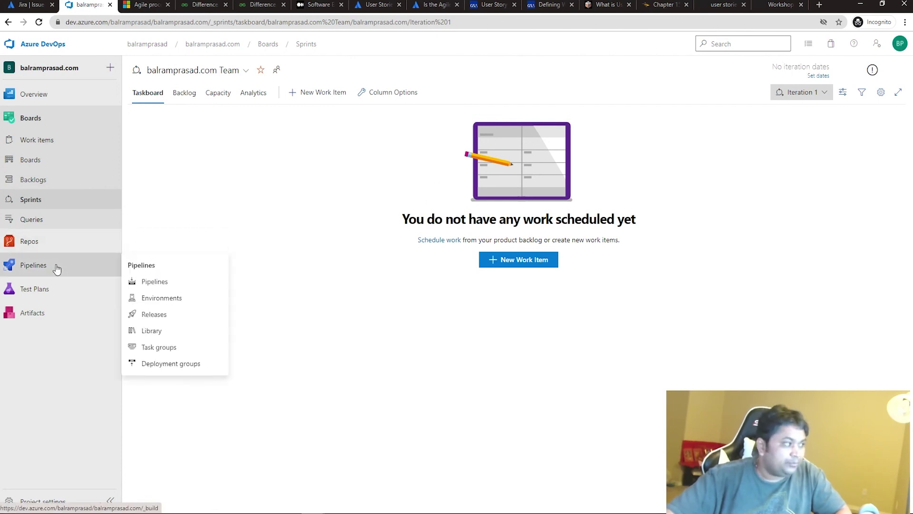
mouse_move(49, 299)
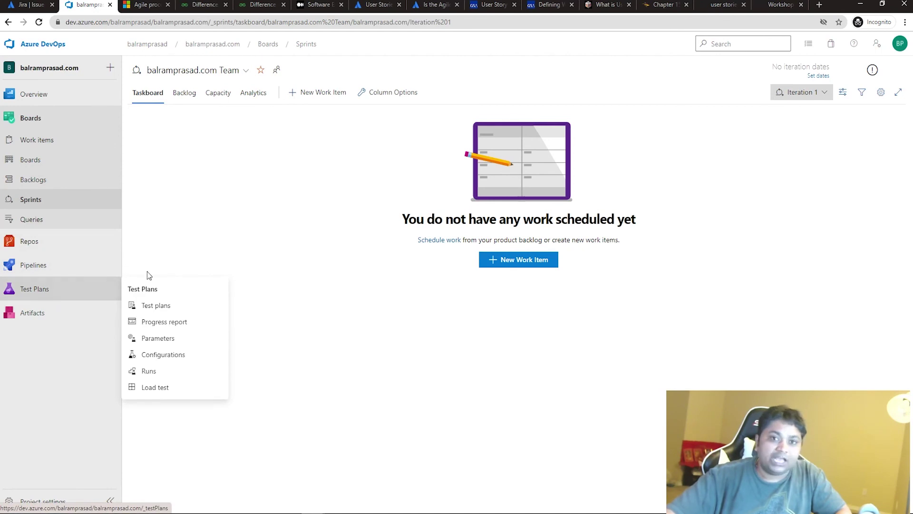